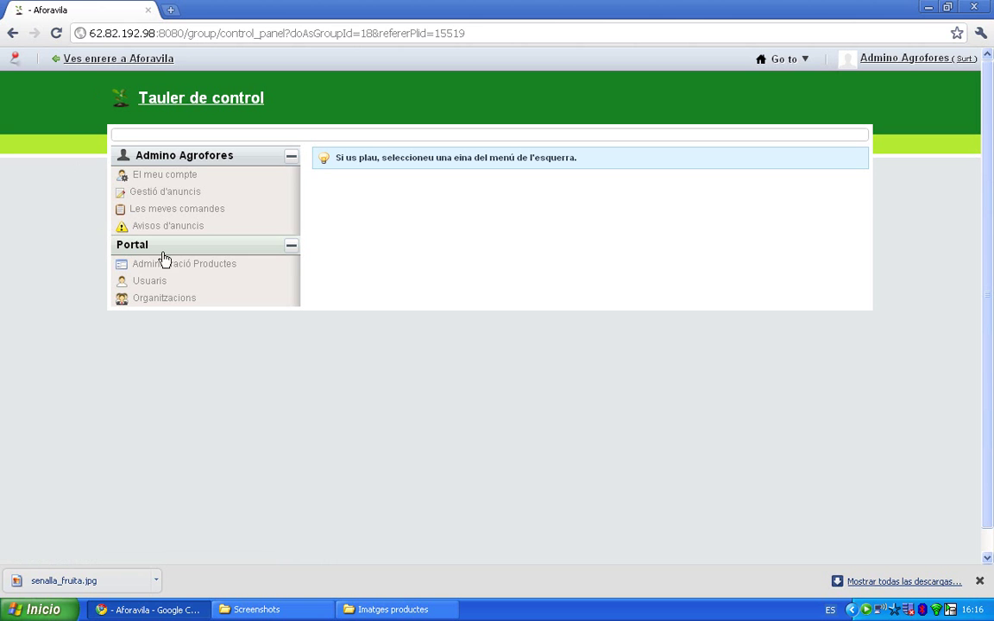
- Open the product administration's Fruites category and start adding a new senalla there
left_click(186, 267)
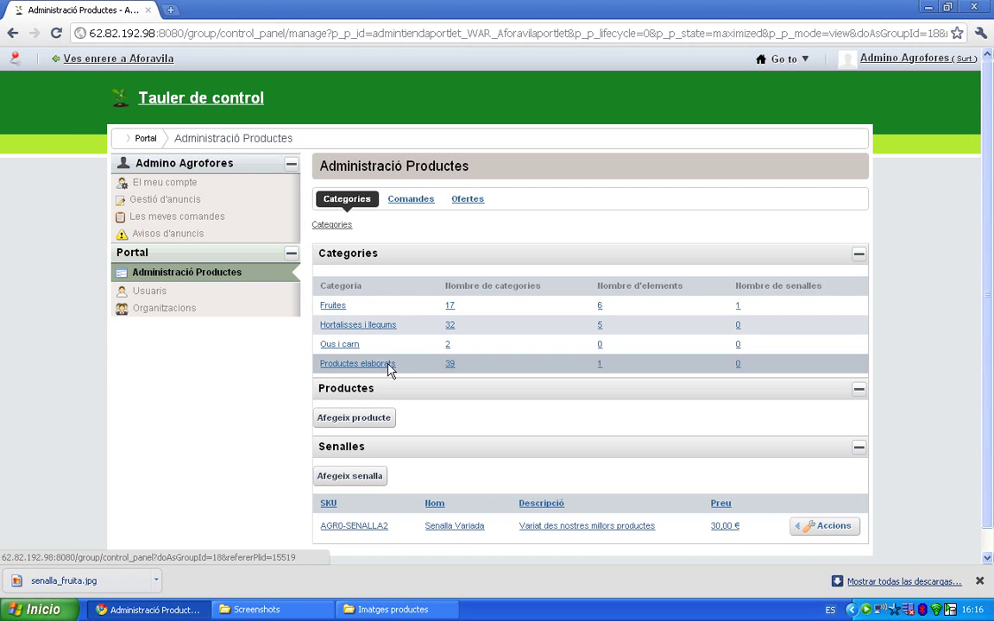
left_click(330, 308)
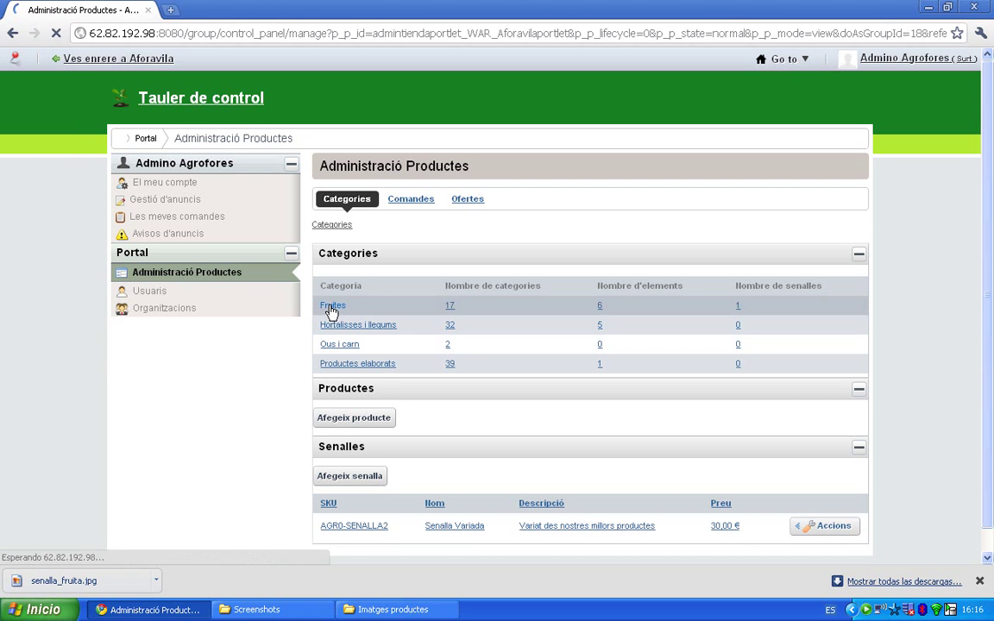
left_click_drag(991, 204, 991, 377)
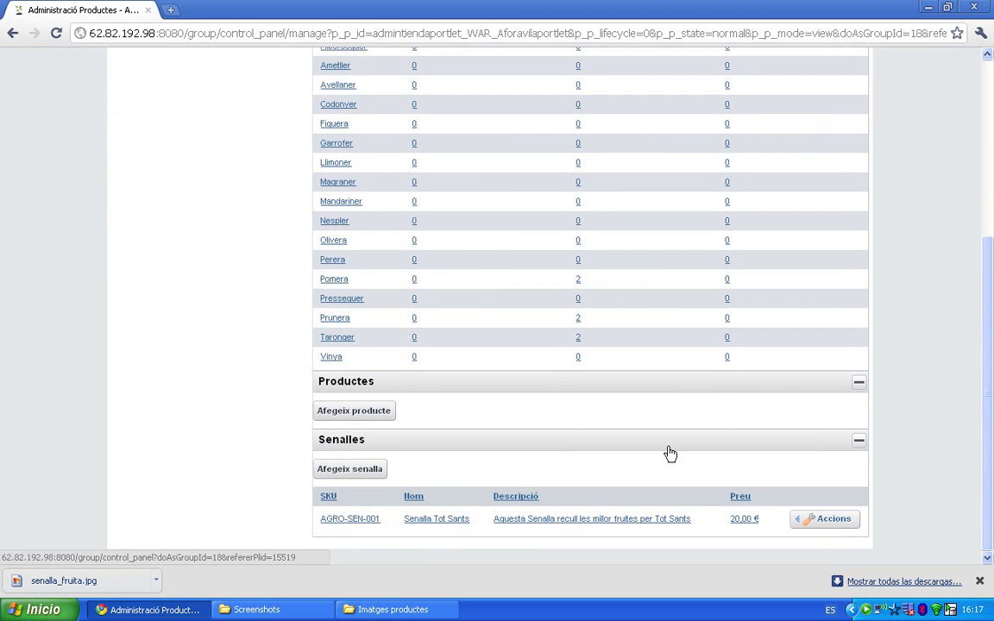
left_click(339, 471)
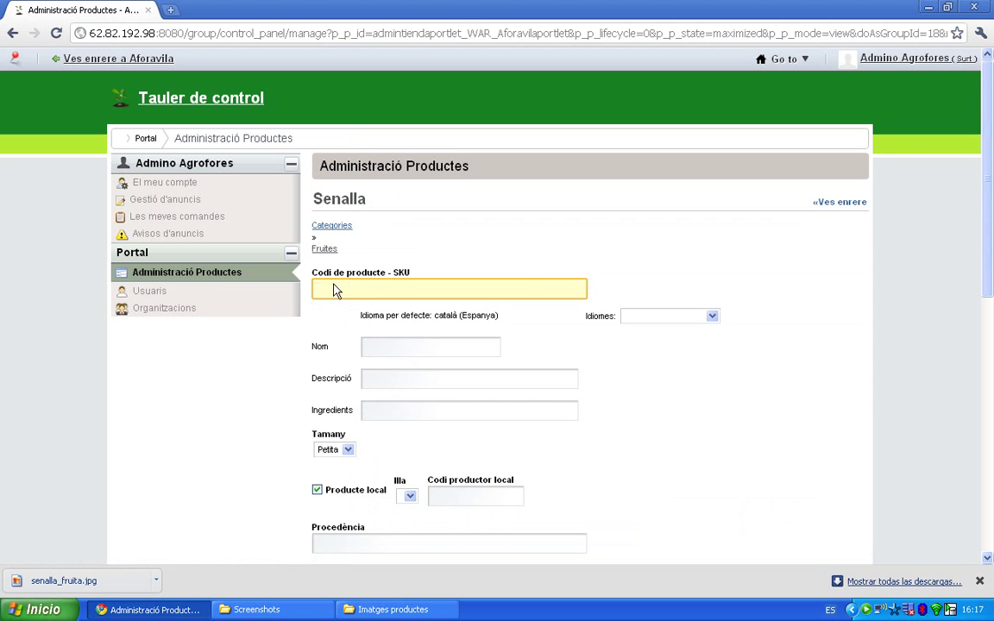
- Set the new senalla's product code (SKU) to AGRO-SEN-002
left_click(334, 286)
type("A")
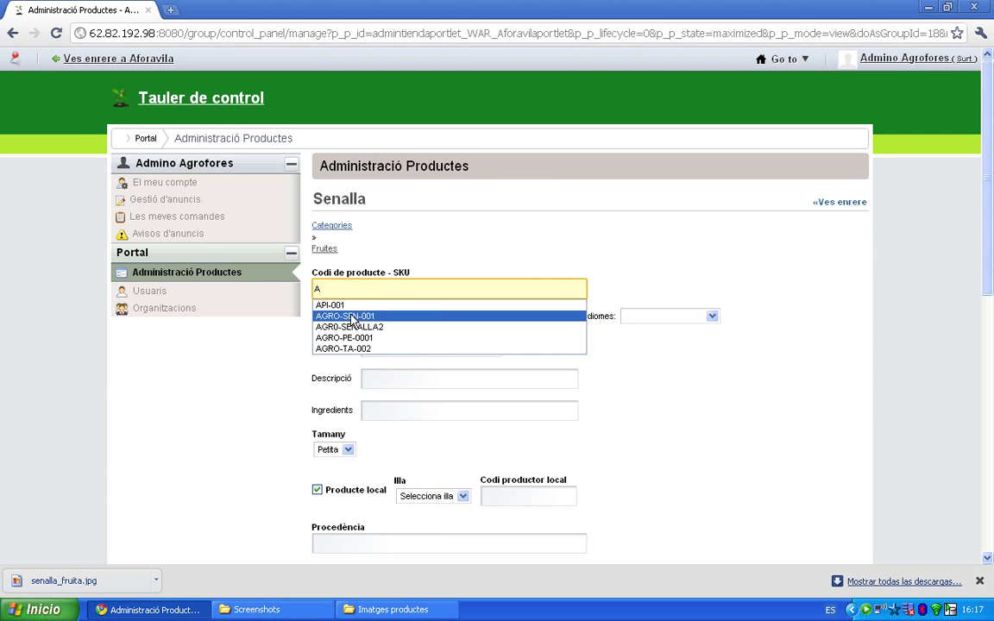
left_click(347, 315)
key("BackSpace")
type("2")
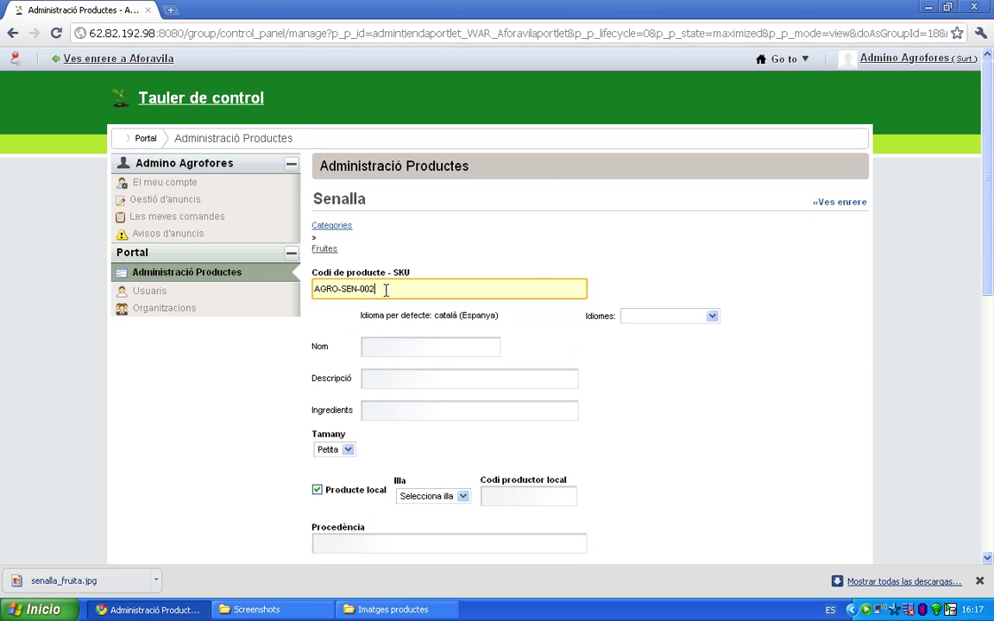
- Choose espanyol (Espanya) as the translation language and enter the Catalan name "Senalla Fruites Cap d'Any"
left_click(714, 318)
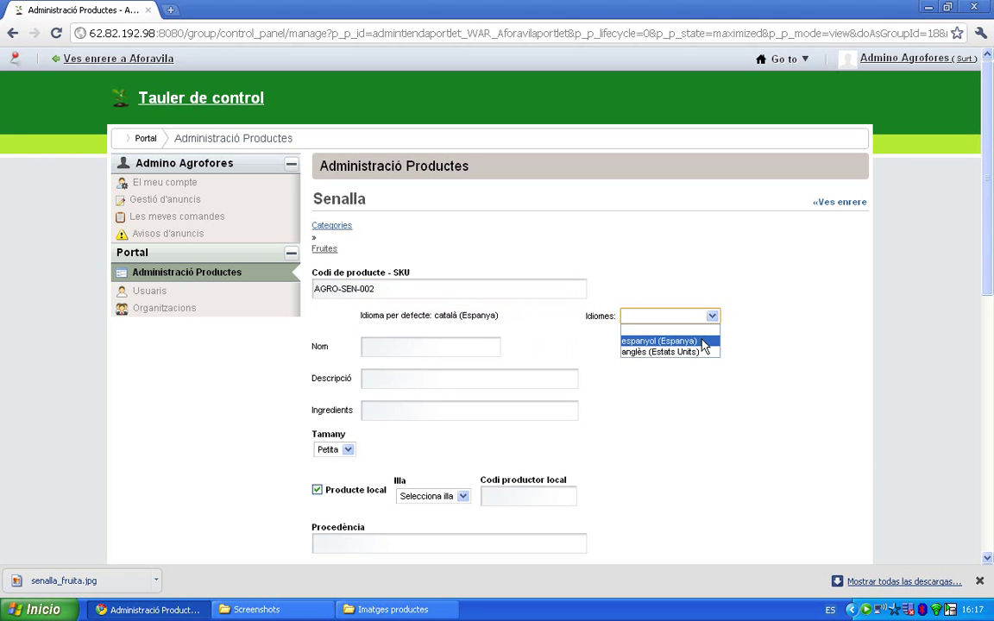
left_click(704, 343)
left_click(404, 349)
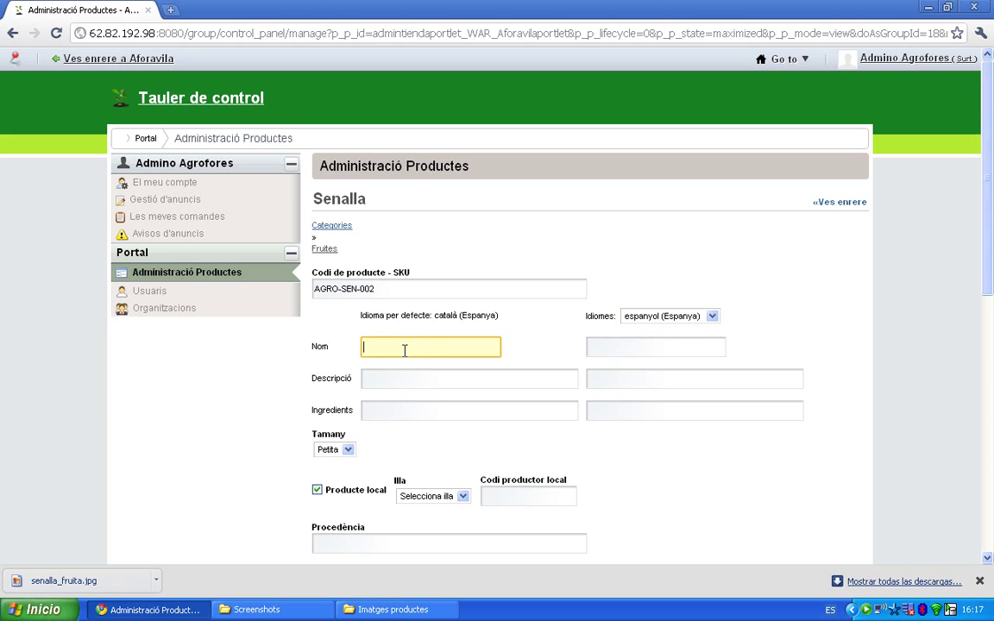
type("Sena")
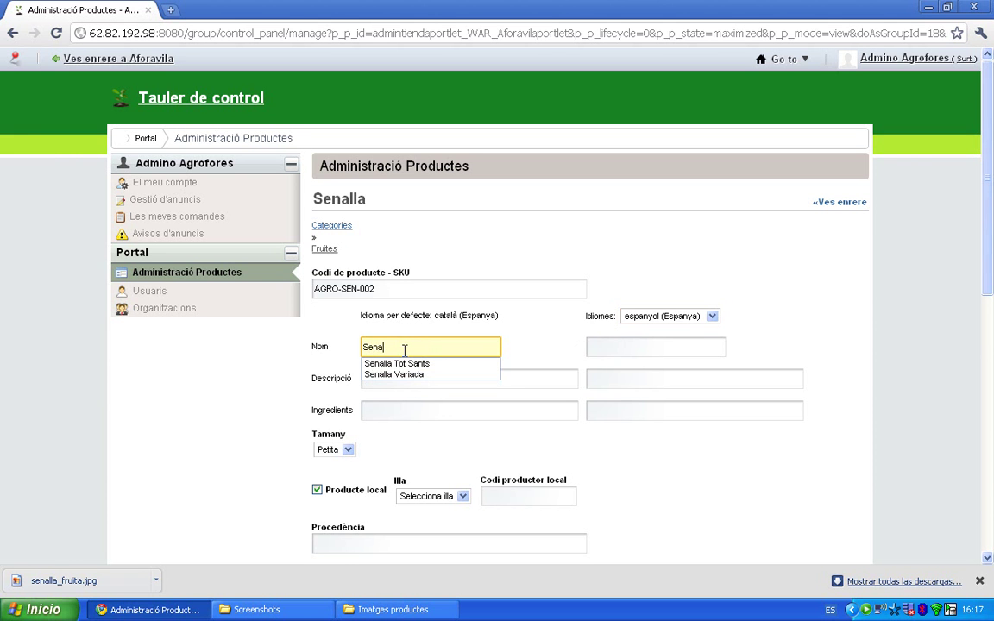
type("lla Gr")
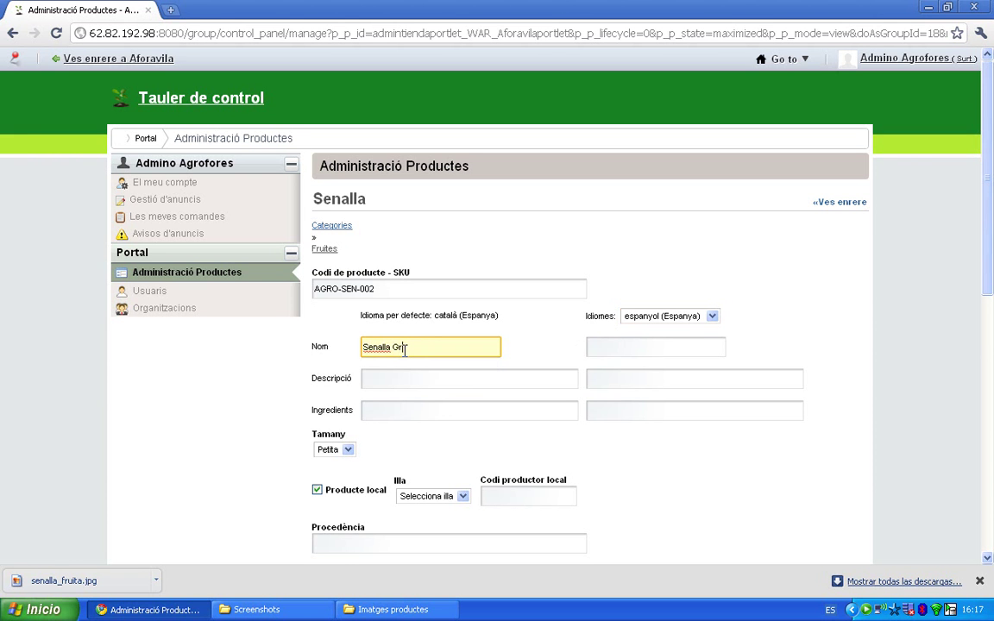
key("BackSpace")
key("BackSpace")
type("Fruite")
type("y")
- Enter "Cesta Frutas Cap d'Any" as the senalla's Spanish name
left_click(626, 348)
type("C")
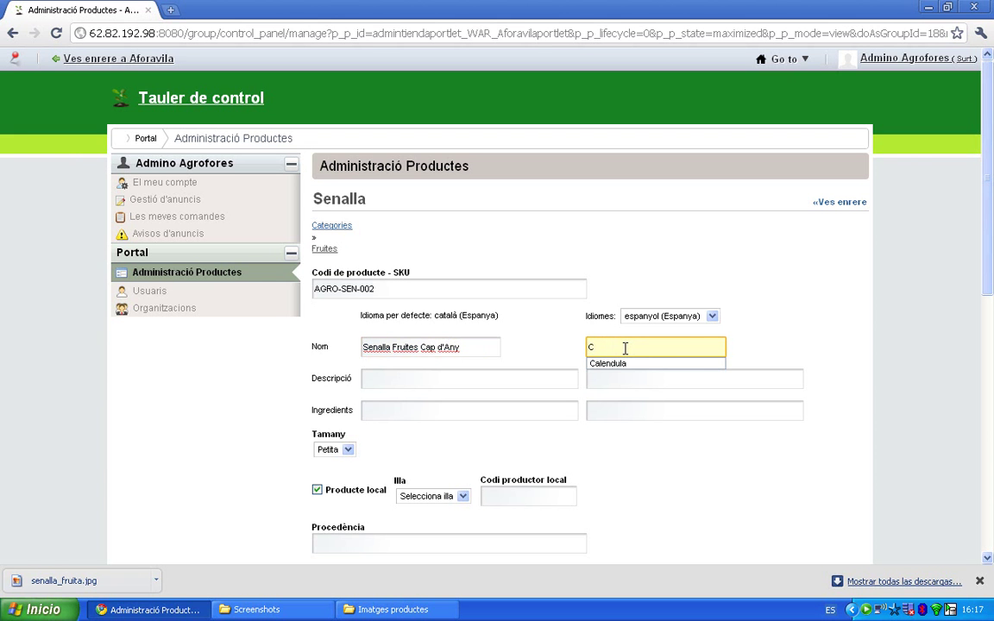
type("e")
type("sta Frua")
key("BackSpace")
type("tas Cap d'Any")
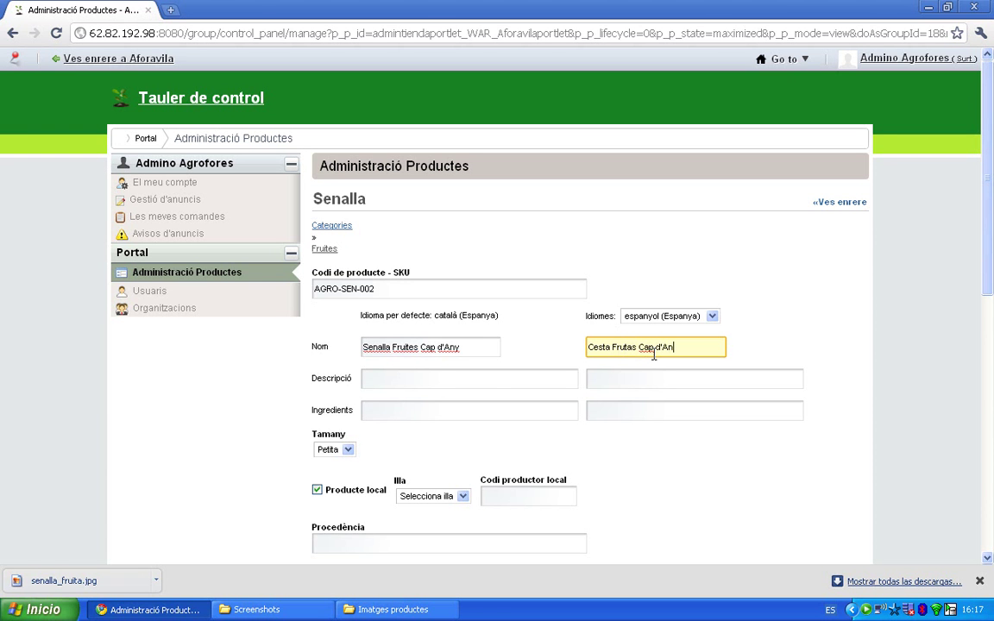
- Enter the Catalan description "Les millors fruites per celebrar les festes de Nadal"
left_click(456, 380)
type("Les millors ")
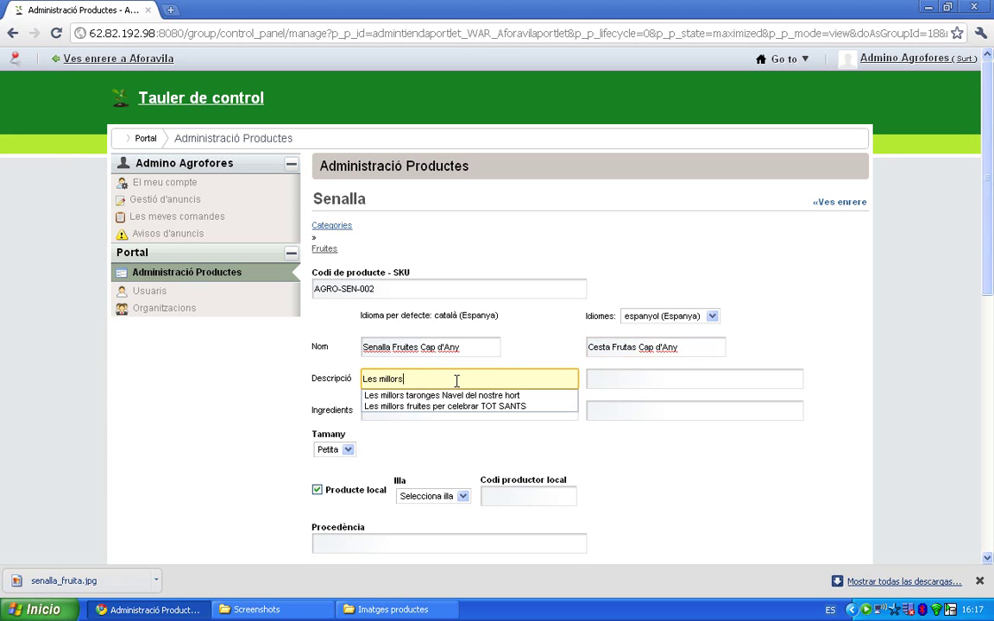
type("fruites pe")
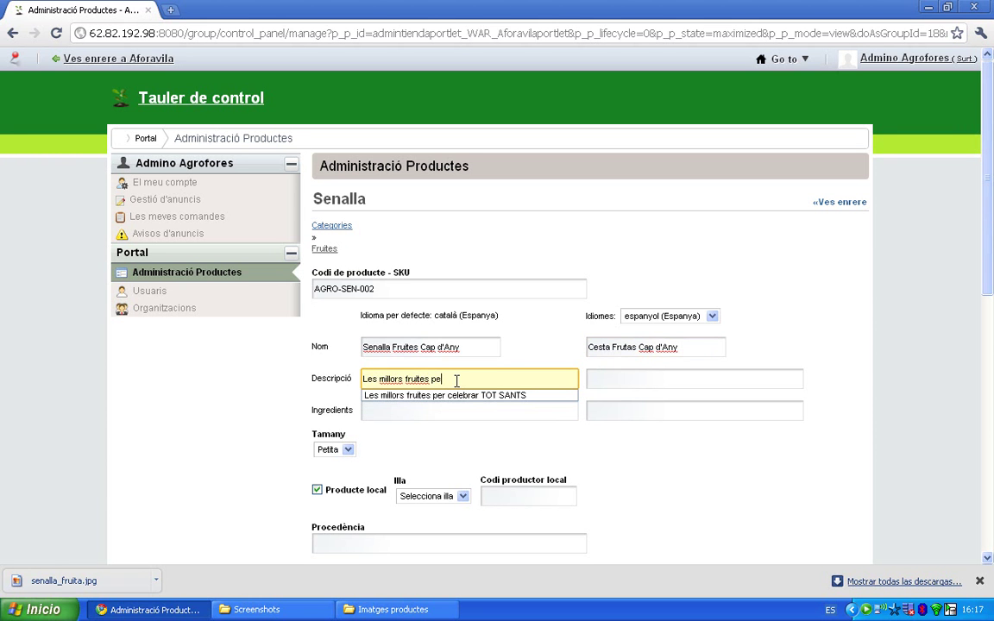
type("r celebrar les festes")
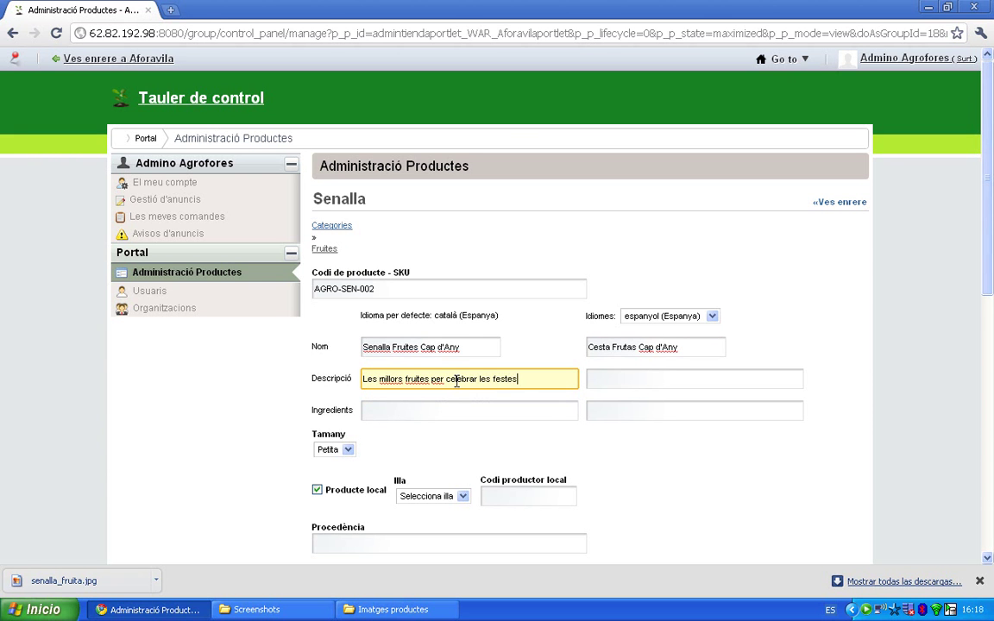
type(" de Nadal")
- Enter the Spanish description "Las mejores frutas para celebrar las fiestas de Navidad"
left_click(622, 380)
type("Las me")
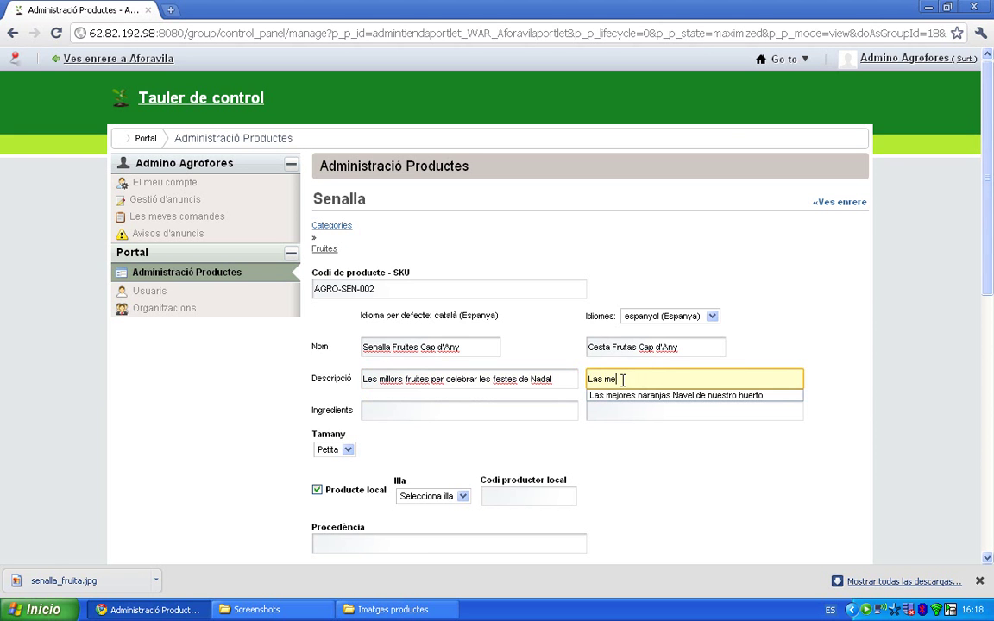
type("jores frutas par")
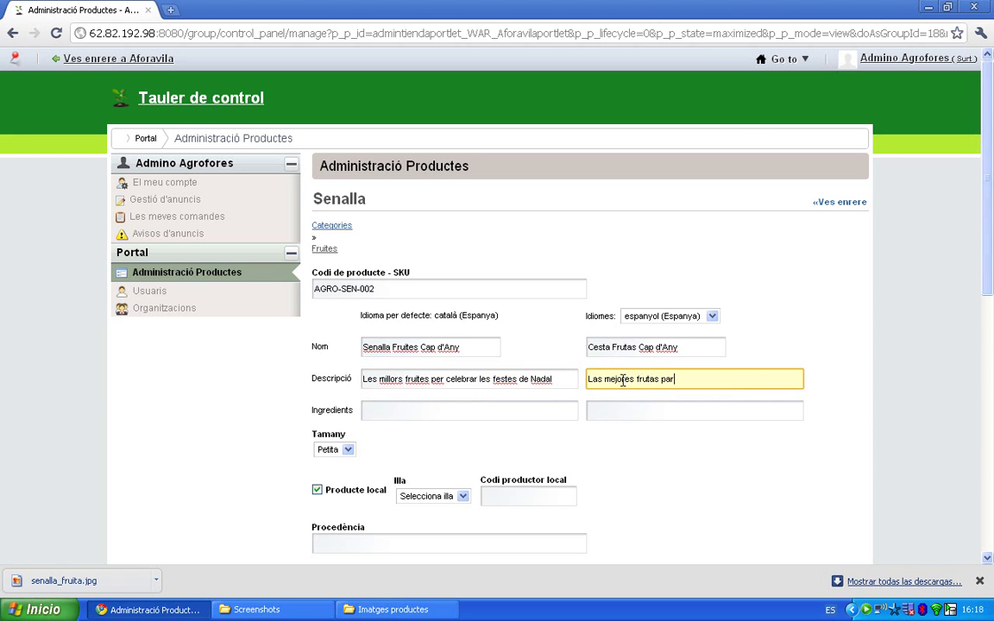
type("a celebrar las fiestas de N")
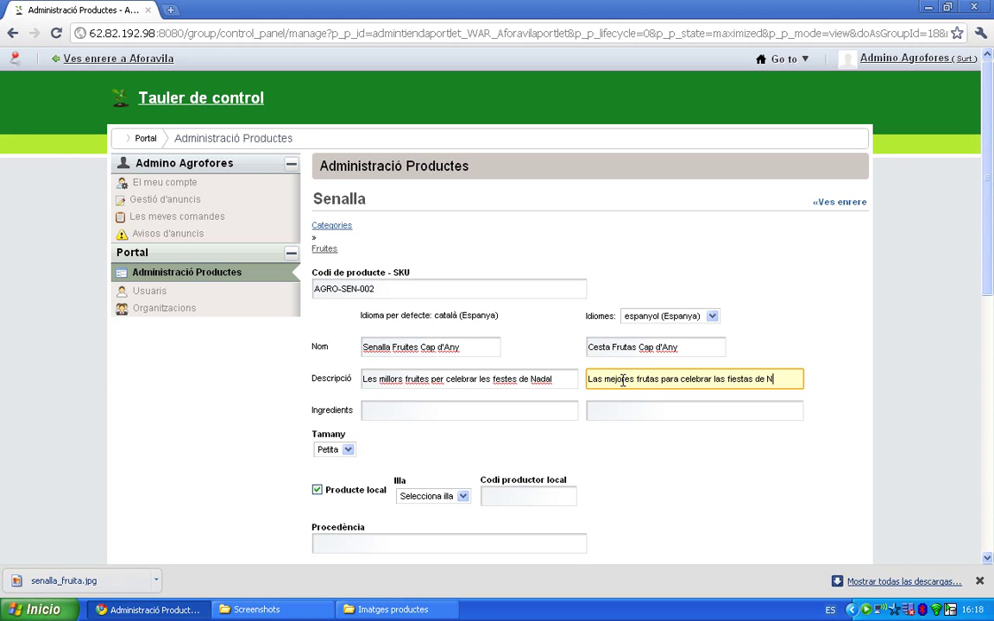
type("avidad")
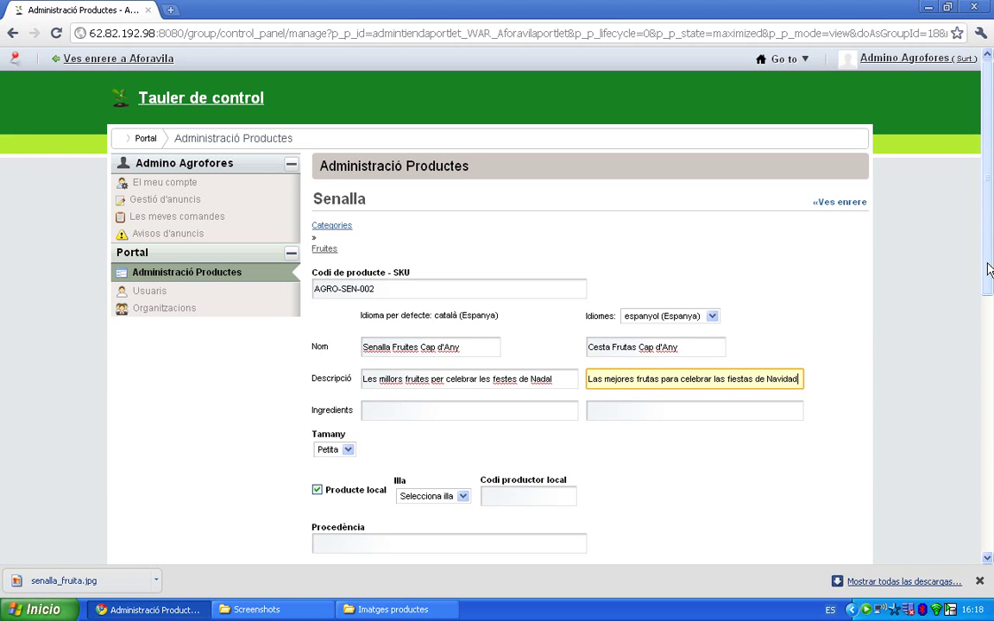
- Set the senalla's size (Tamany) to Gran
left_click_drag(989, 268, 989, 377)
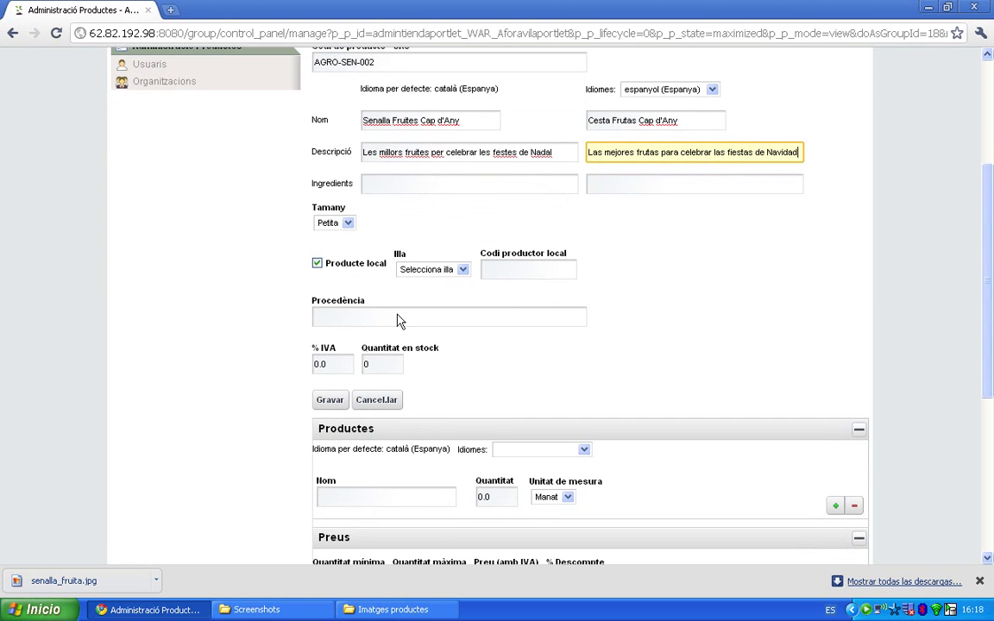
left_click(345, 223)
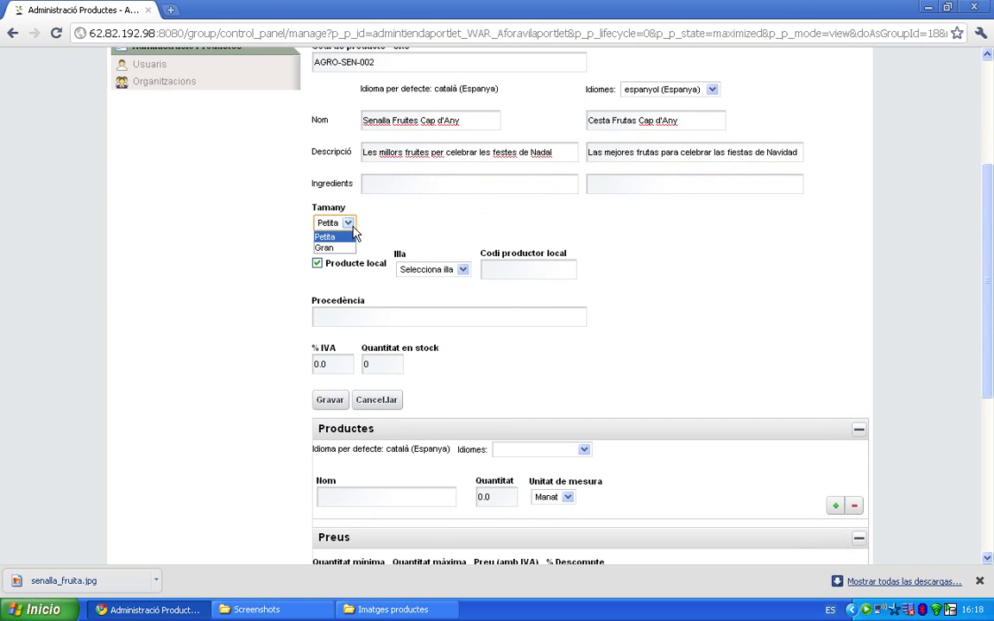
left_click(341, 248)
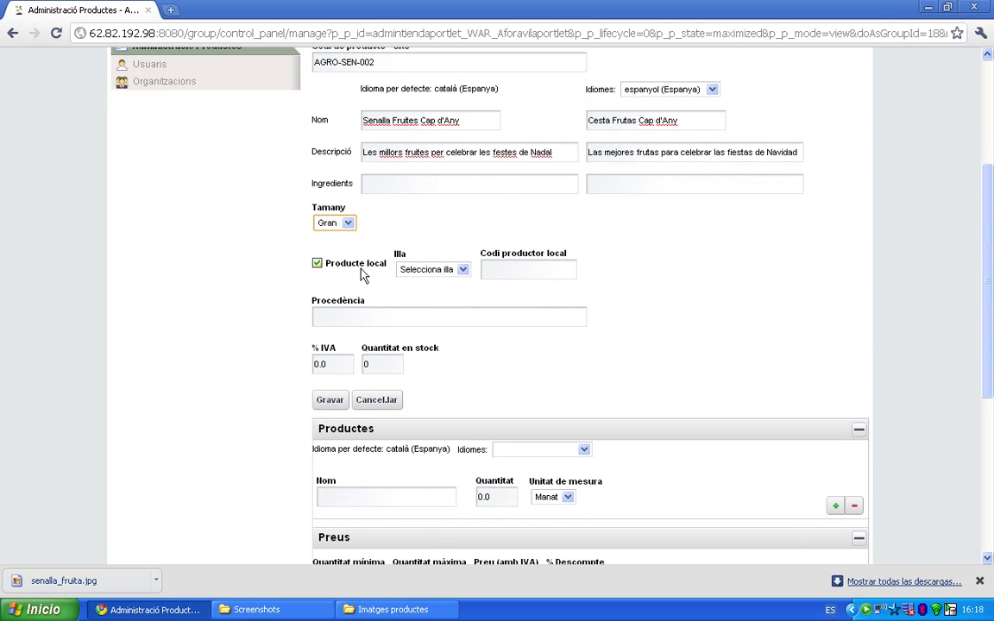
- Set the local product's island to Mallorca and its local producer code to 0234
left_click(461, 271)
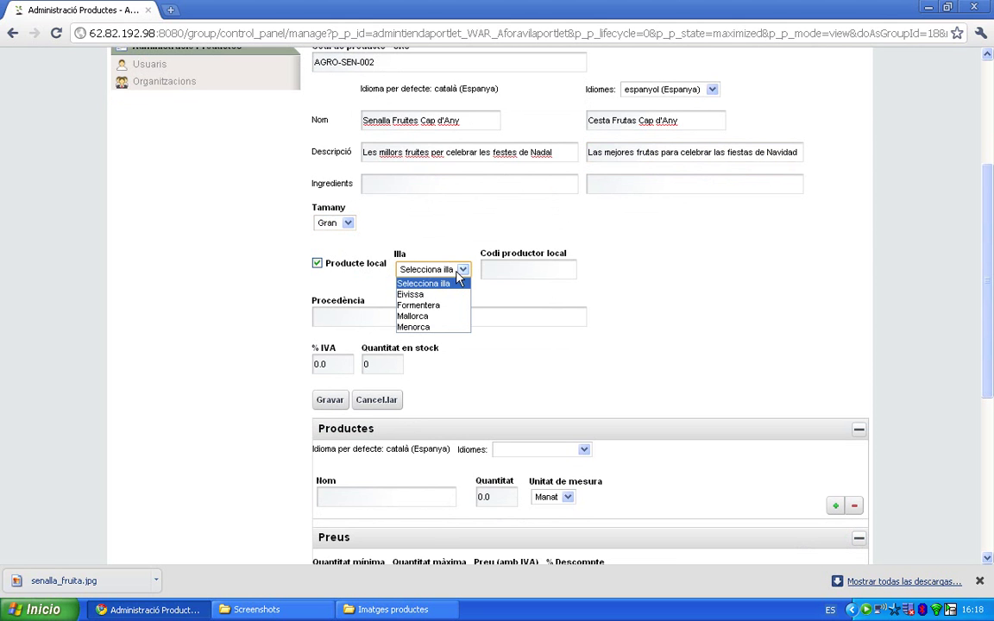
left_click(431, 318)
left_click(512, 269)
type("023")
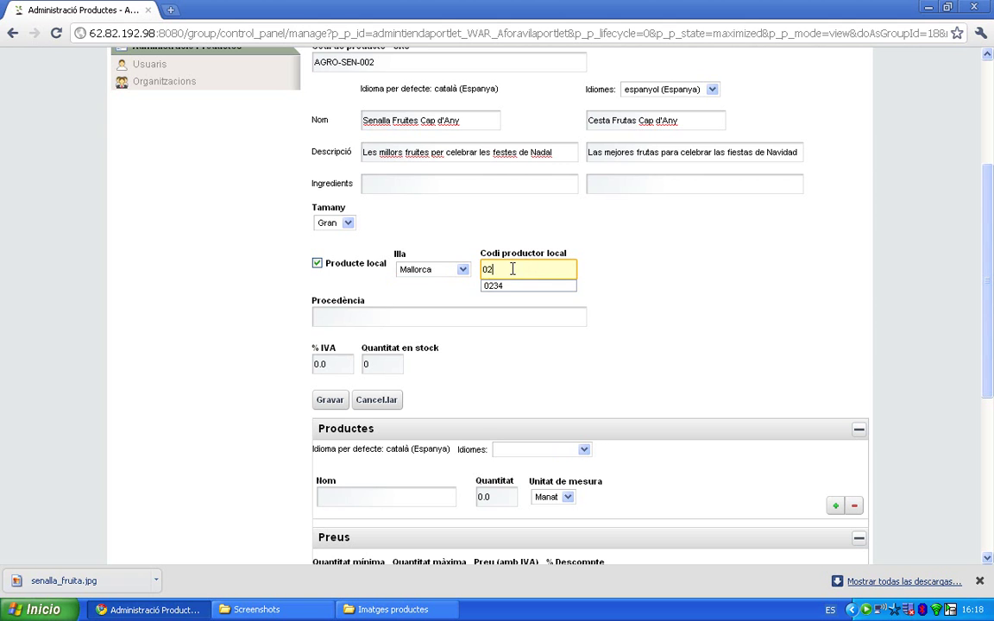
left_click(510, 286)
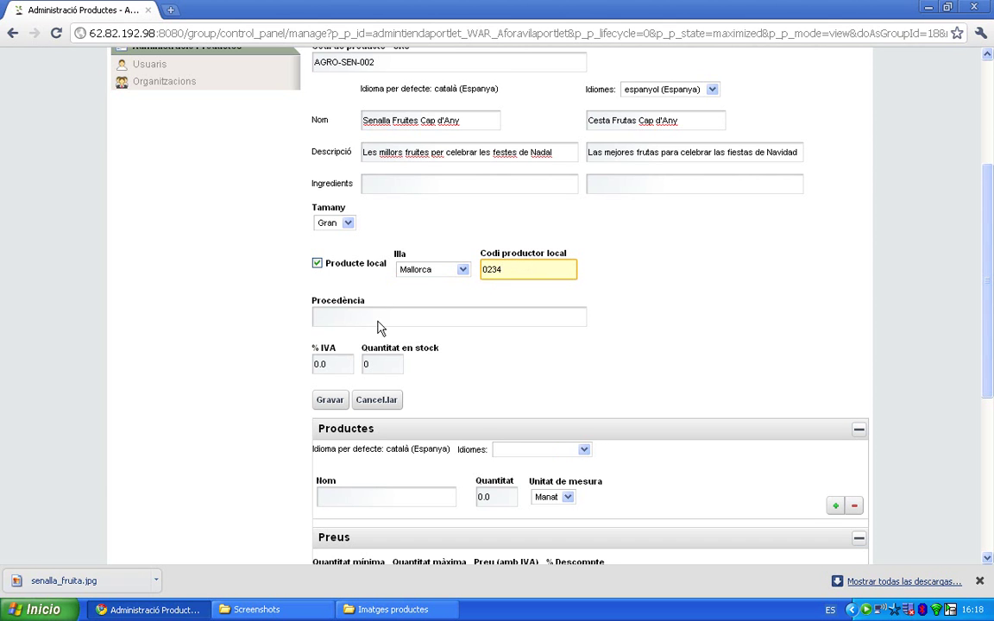
- Set the senalla's IVA to 6.00 % and its stock quantity to 45
left_click(315, 363)
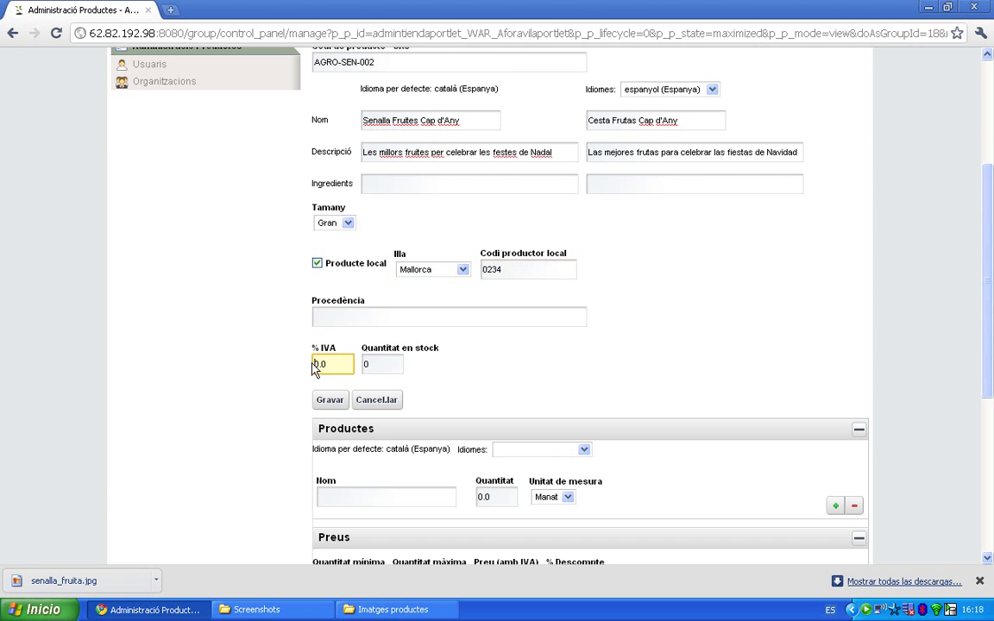
double_click(316, 364)
type("6.00")
left_click(367, 364)
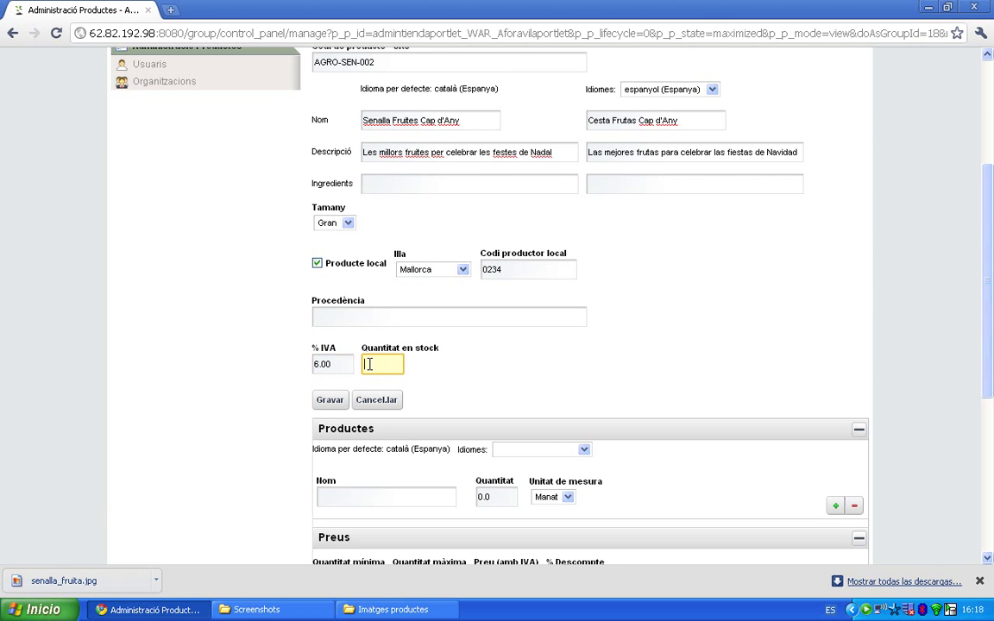
type("45")
- Enter Poma Starkin as the first contained product, with a quantity of 2 and Quilo as the unit of measure
left_click_drag(990, 276, 989, 367)
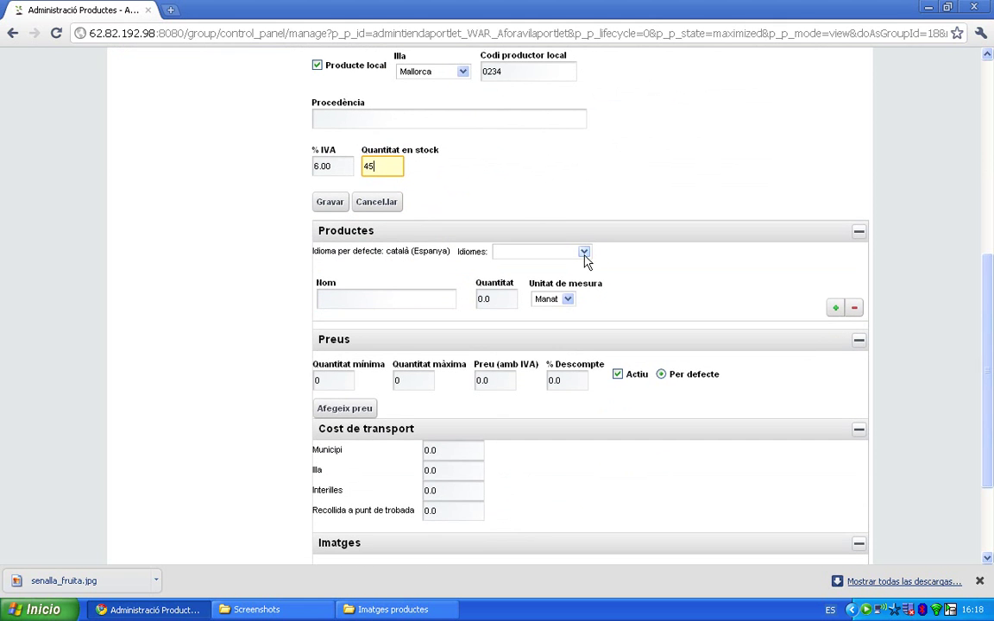
left_click(382, 293)
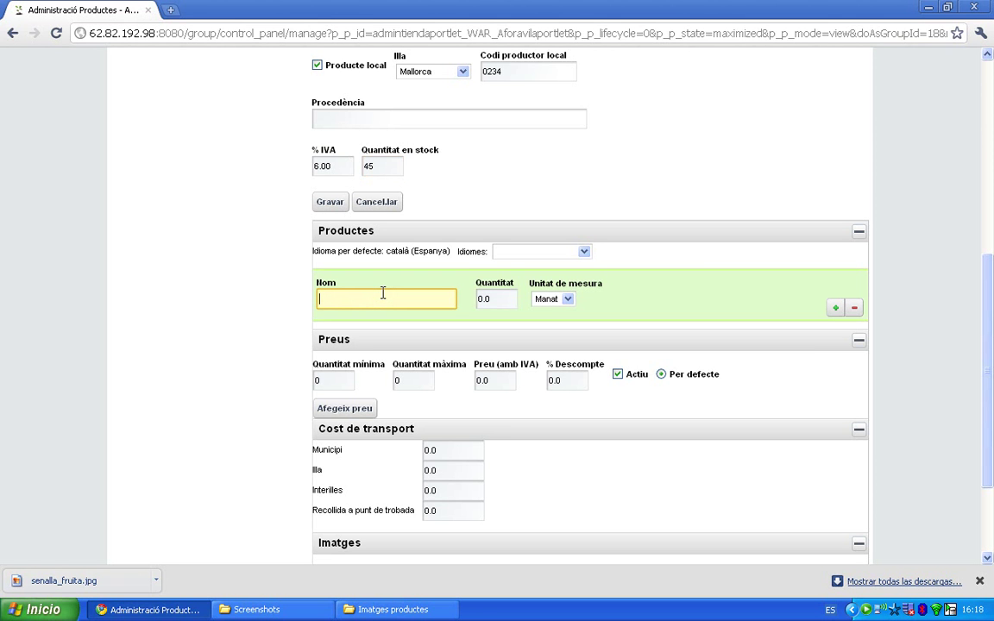
type("Poma Starkin")
key("Tab")
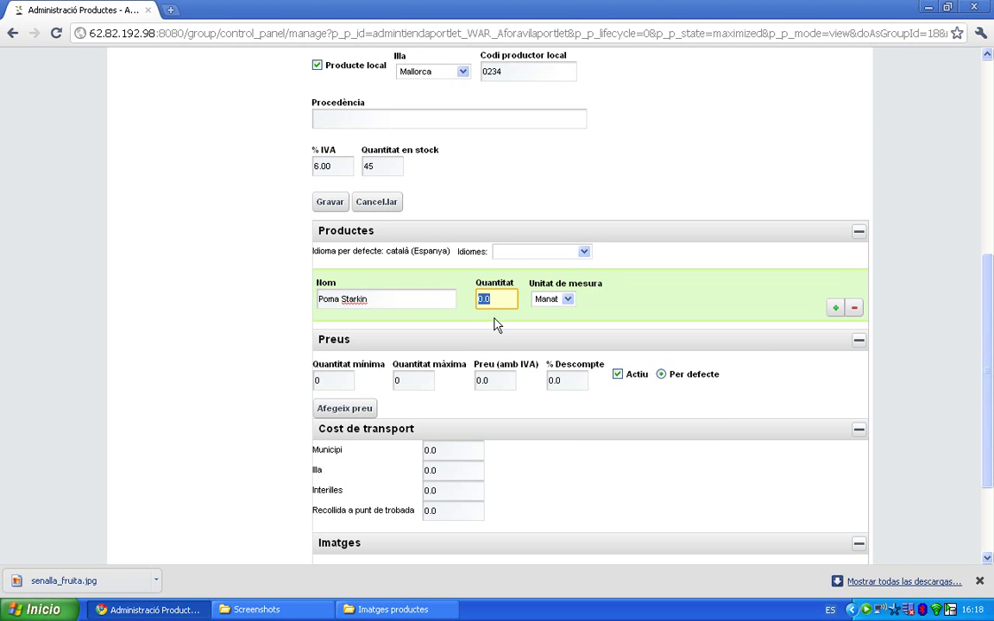
type("2")
left_click(568, 301)
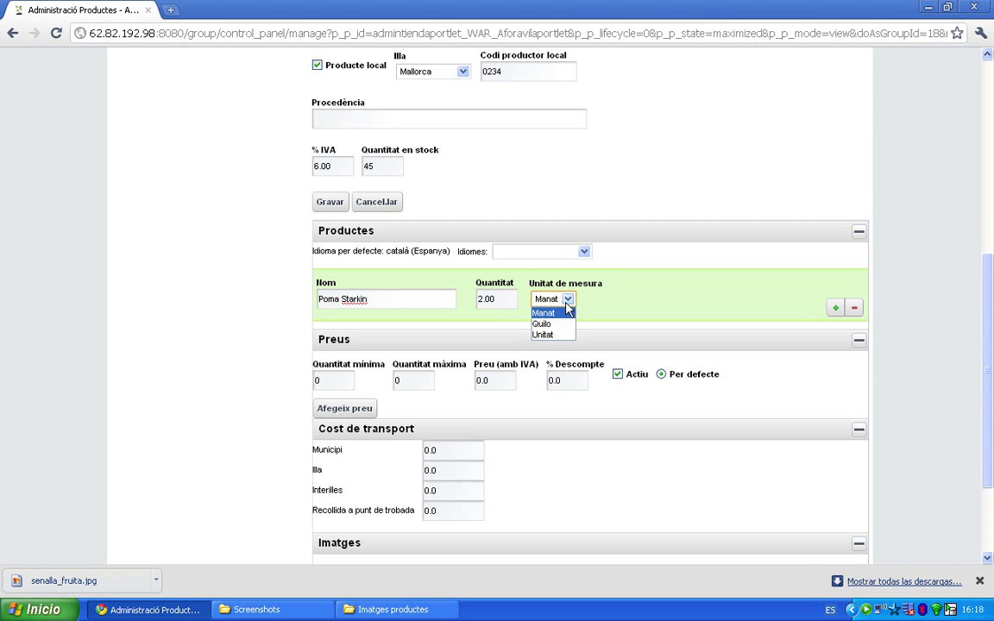
left_click(557, 325)
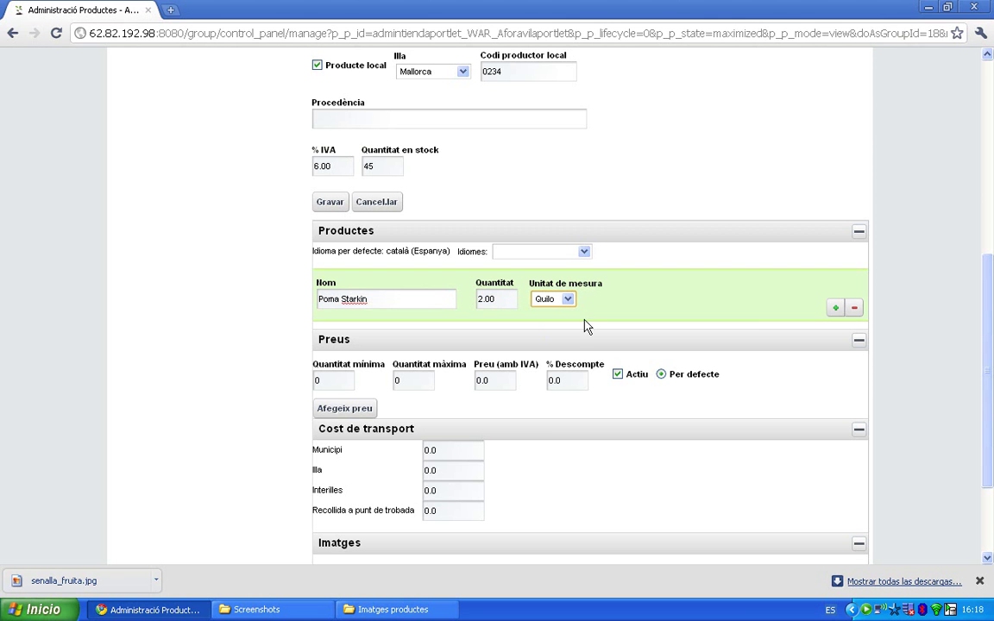
- Add Rem as the second contained product, with a quantity of 1 and Quilo as the unit of measure
left_click(837, 309)
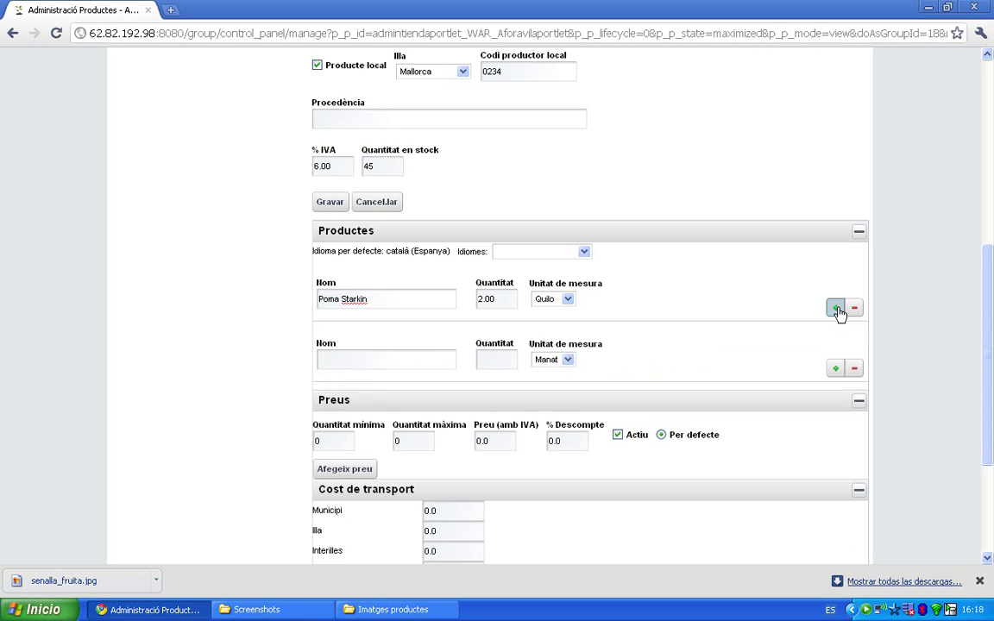
left_click(382, 359)
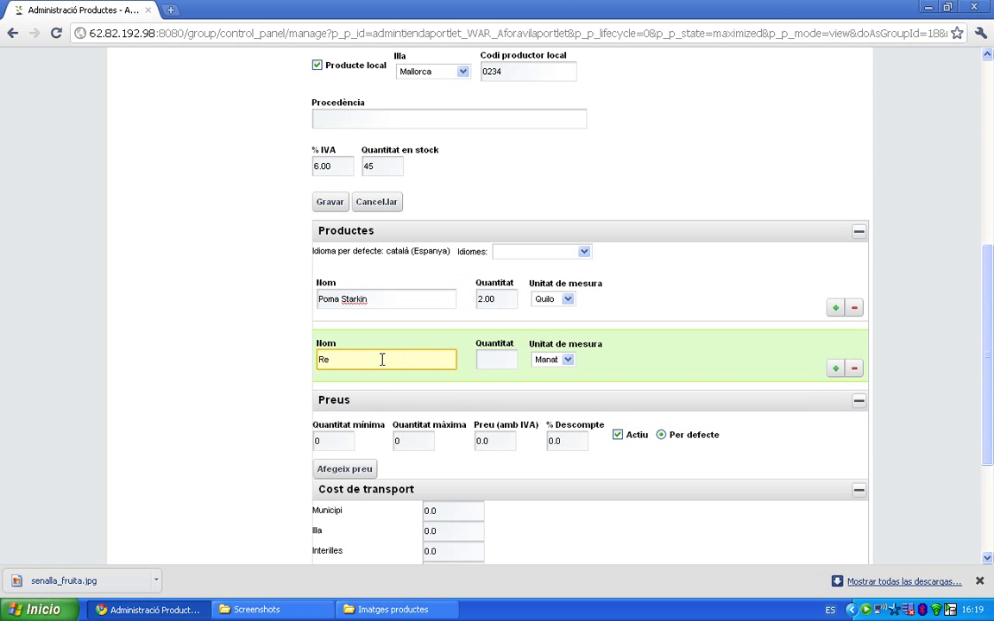
left_click(490, 357)
type("1")
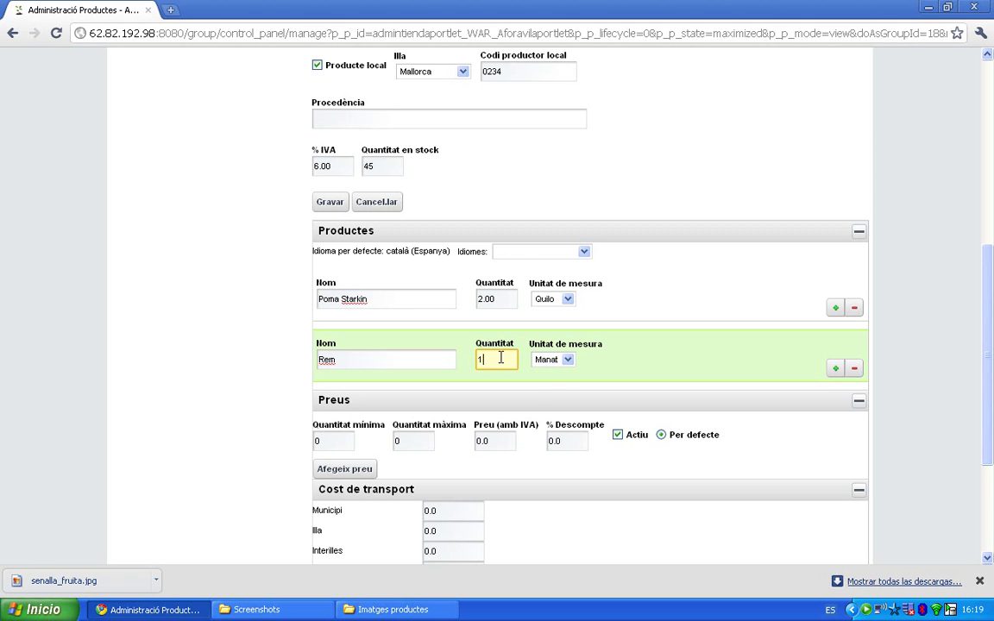
left_click(568, 360)
left_click(554, 385)
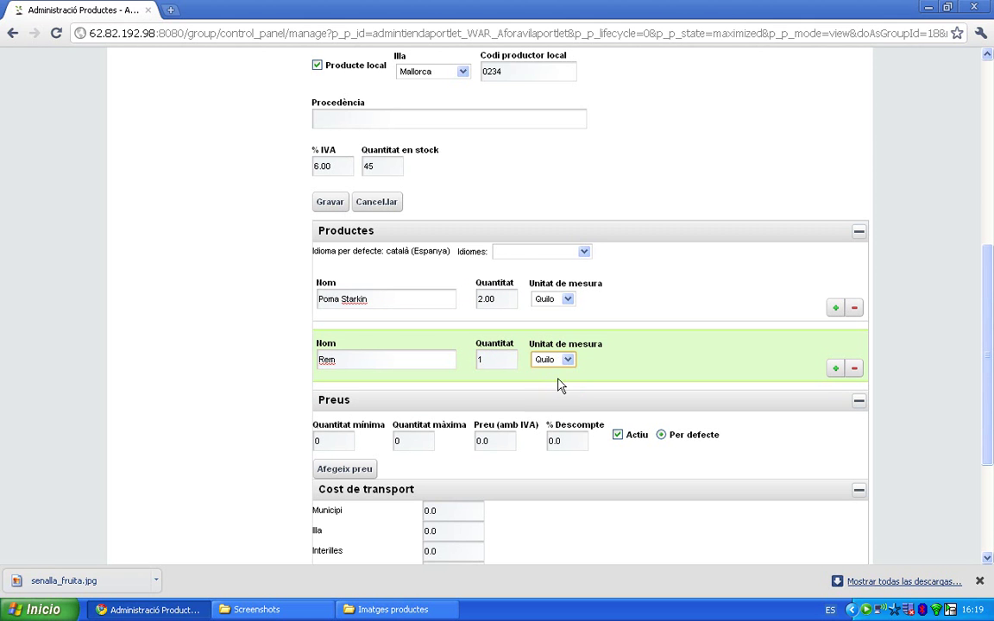
- Add Pera as the third contained product, with a quantity of 1 and Quilo as the unit of measure
left_click(834, 369)
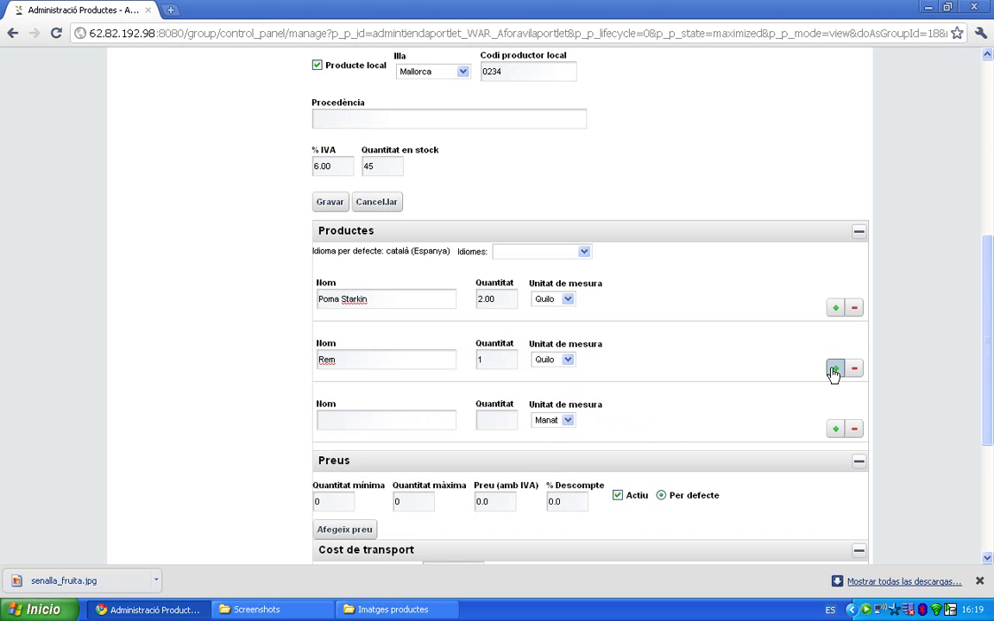
left_click(364, 419)
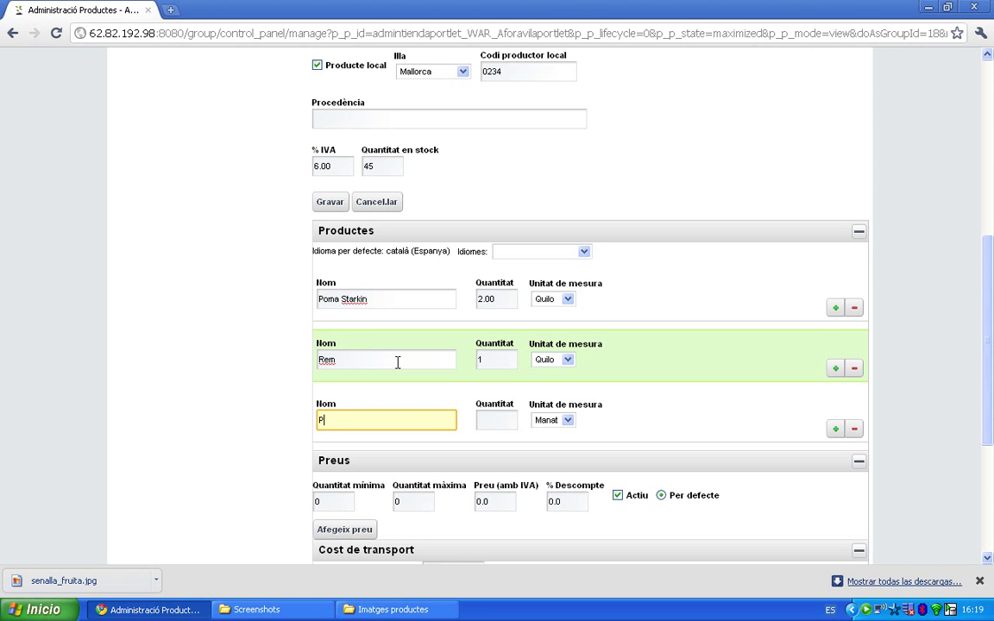
type("era")
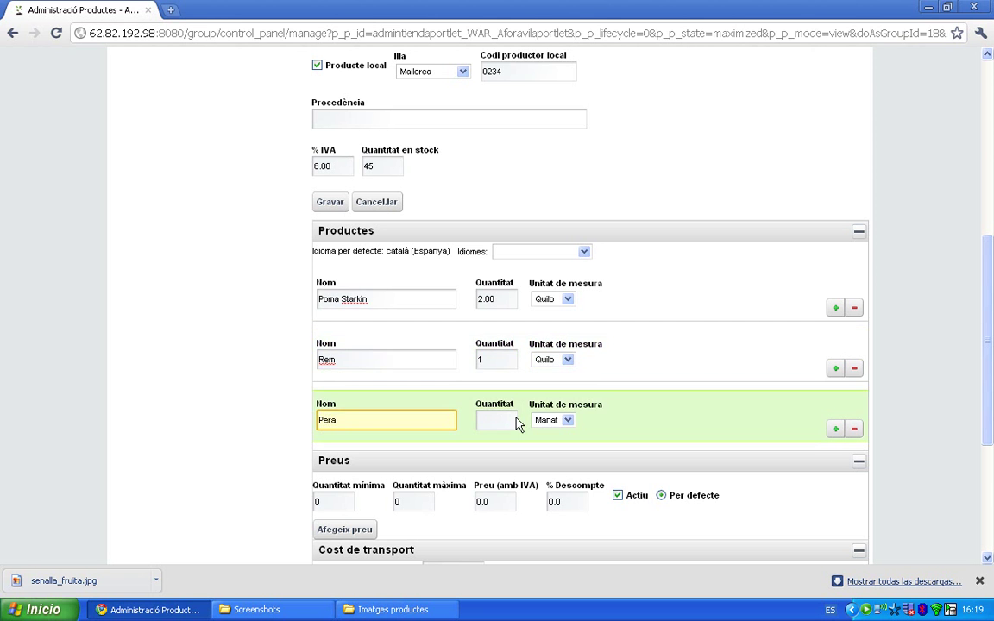
left_click(503, 418)
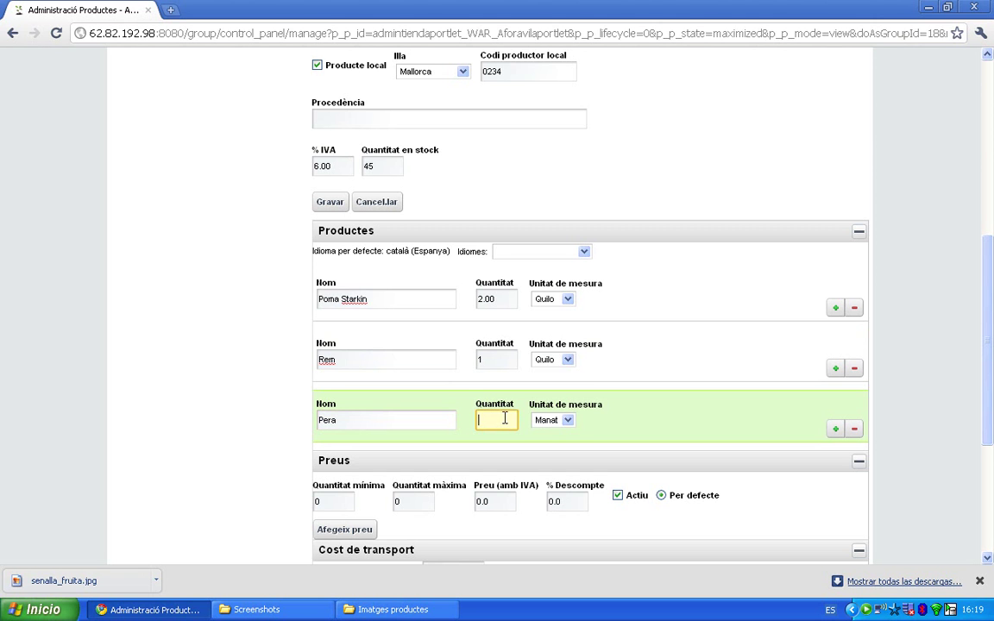
type("1")
left_click(568, 420)
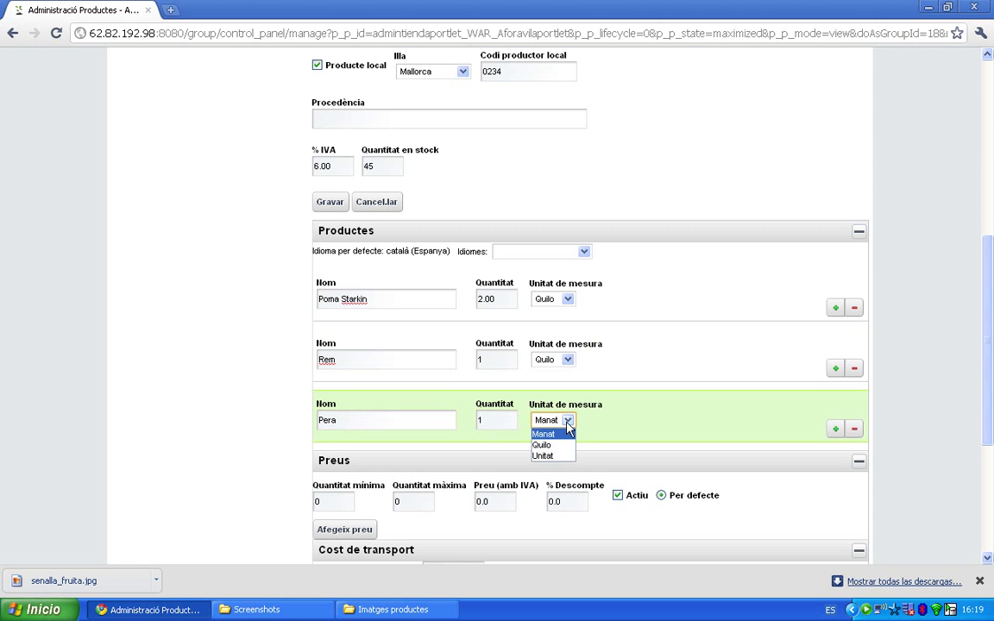
left_click(559, 444)
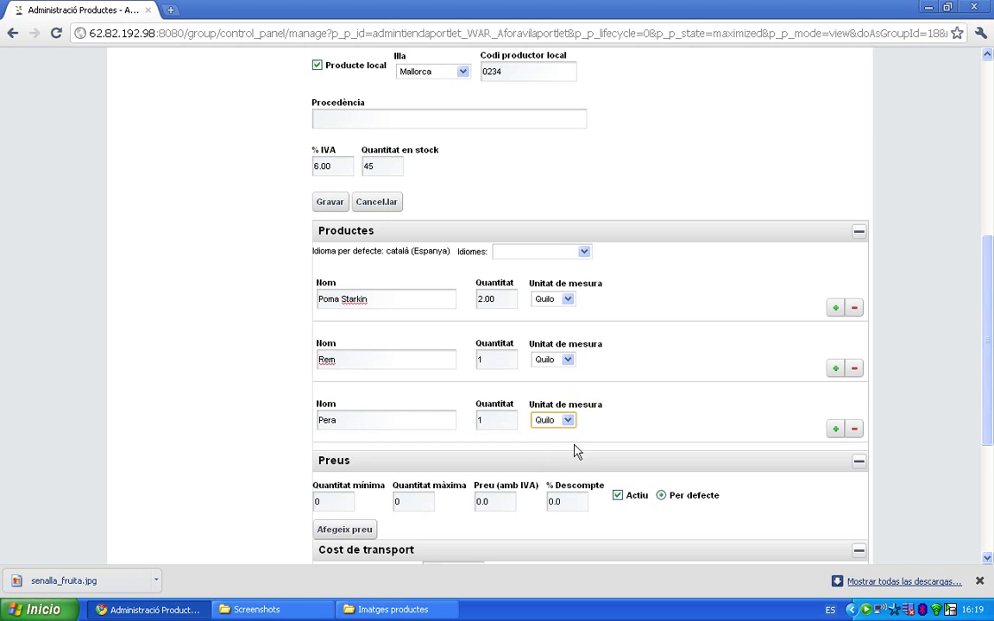
- Add Mango as the fourth contained product, with a quantity of 3 and Unitat as the unit of measure
left_click(836, 430)
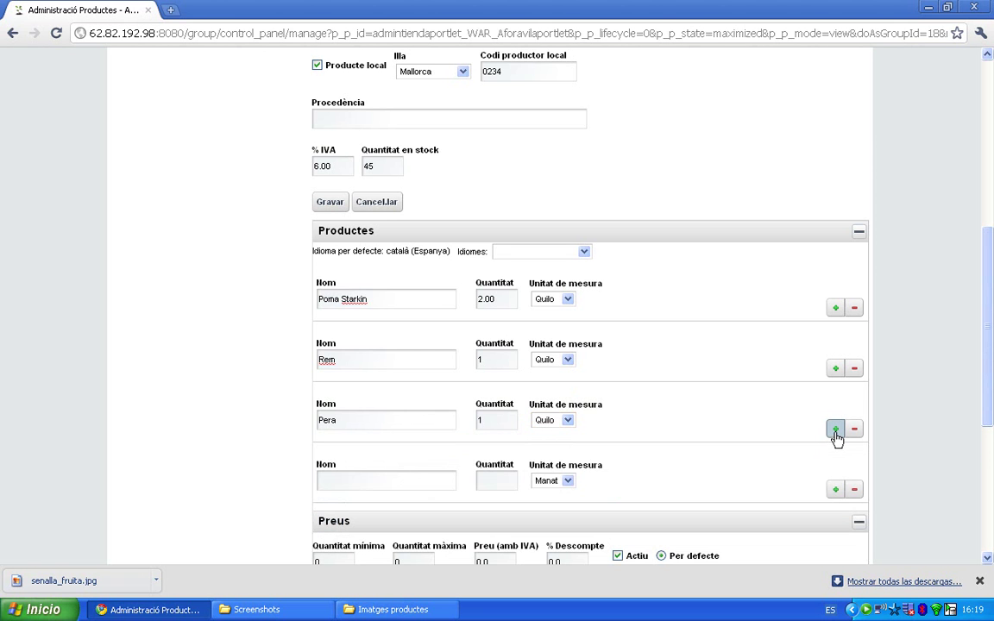
left_click(353, 478)
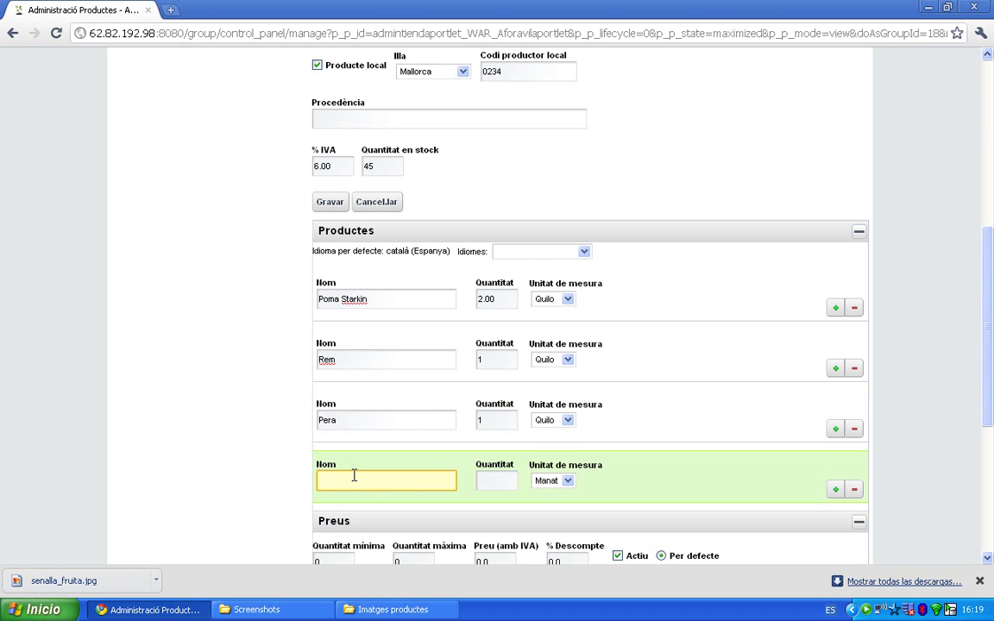
type("Mango")
left_click(496, 481)
type("3")
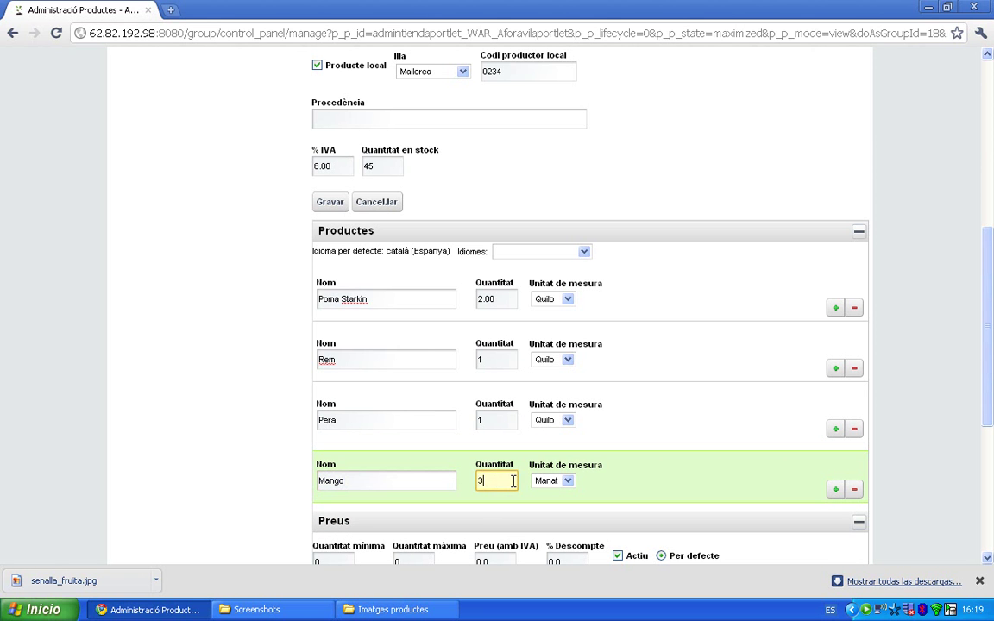
left_click(567, 480)
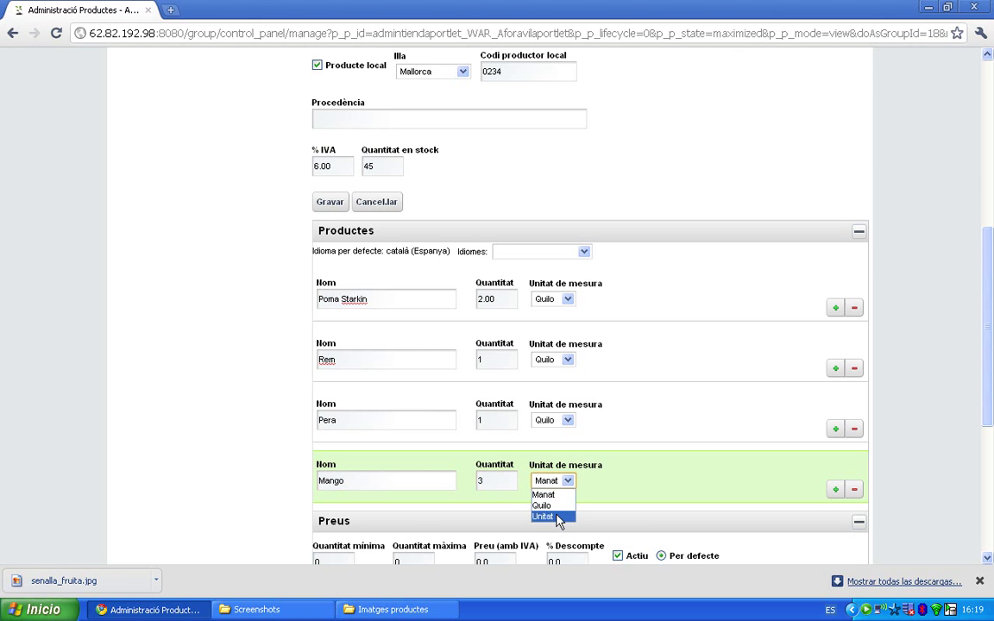
left_click(556, 516)
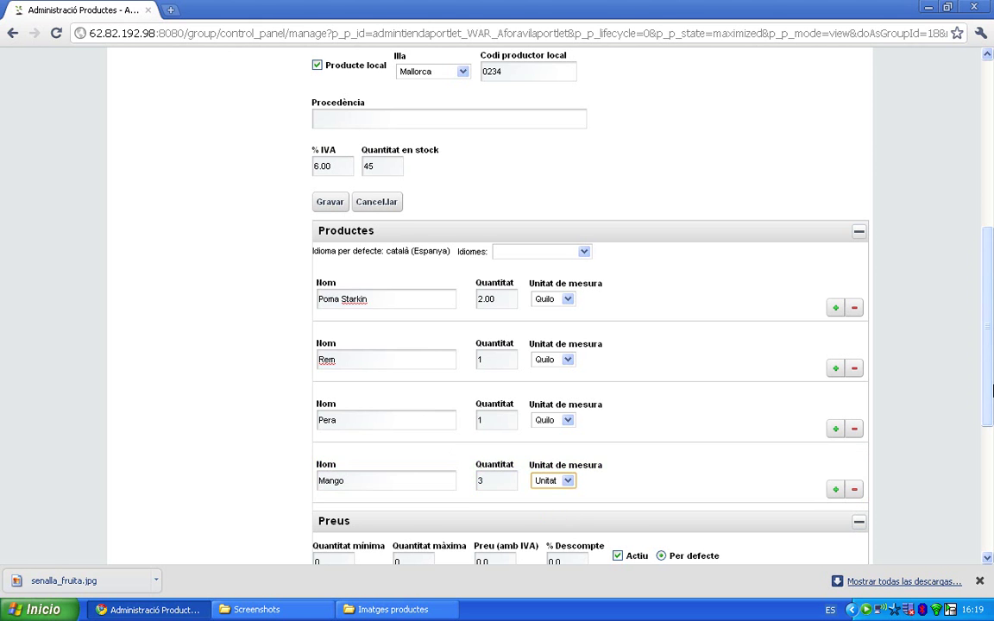
- Set the senalla's price including IVA to 20.0
scroll(990, 385, "down", 3)
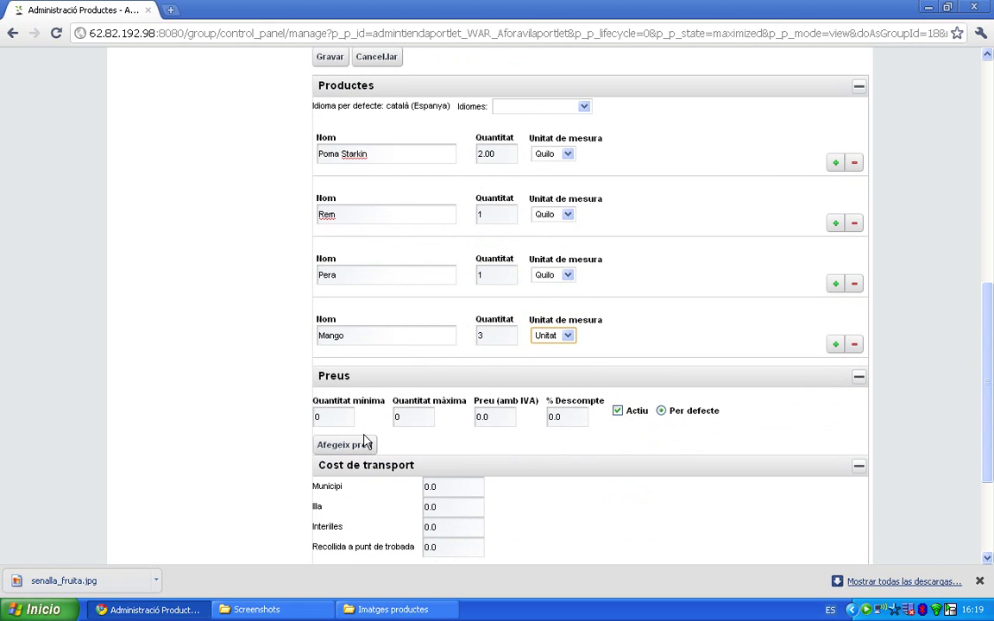
left_click(485, 417)
type("2")
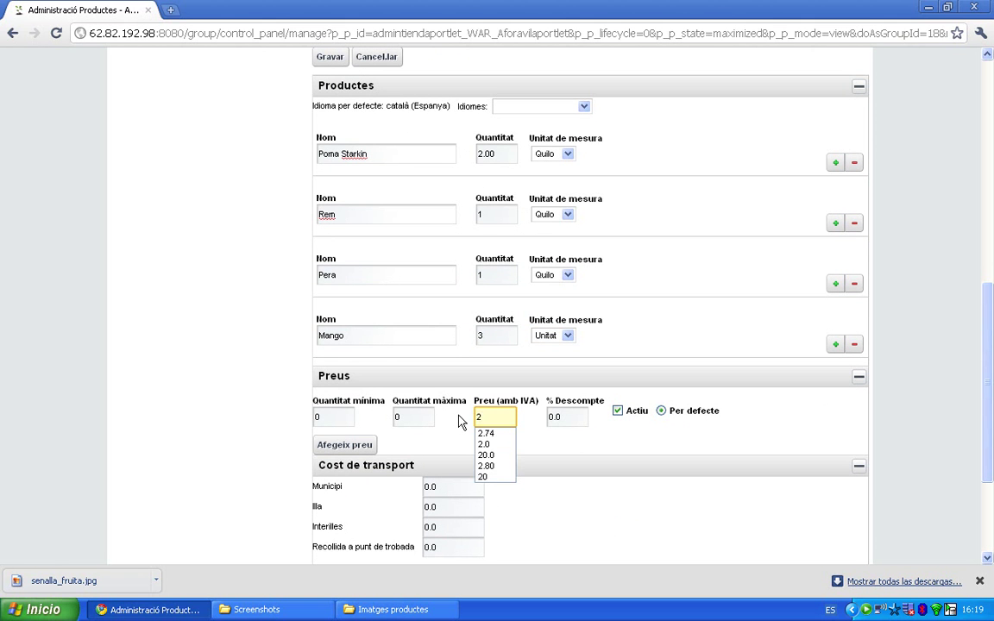
type("0")
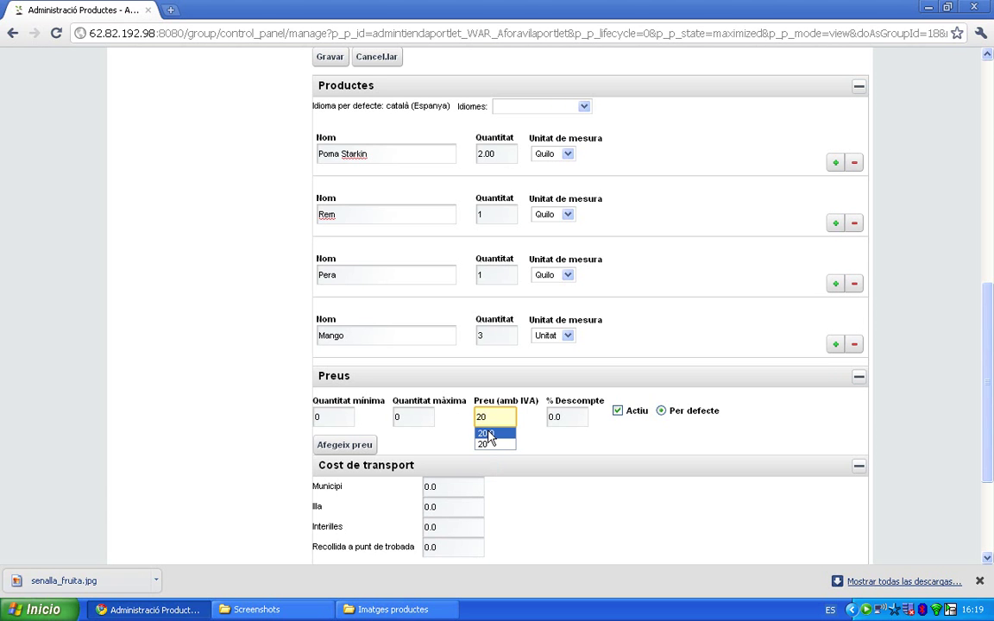
left_click(489, 434)
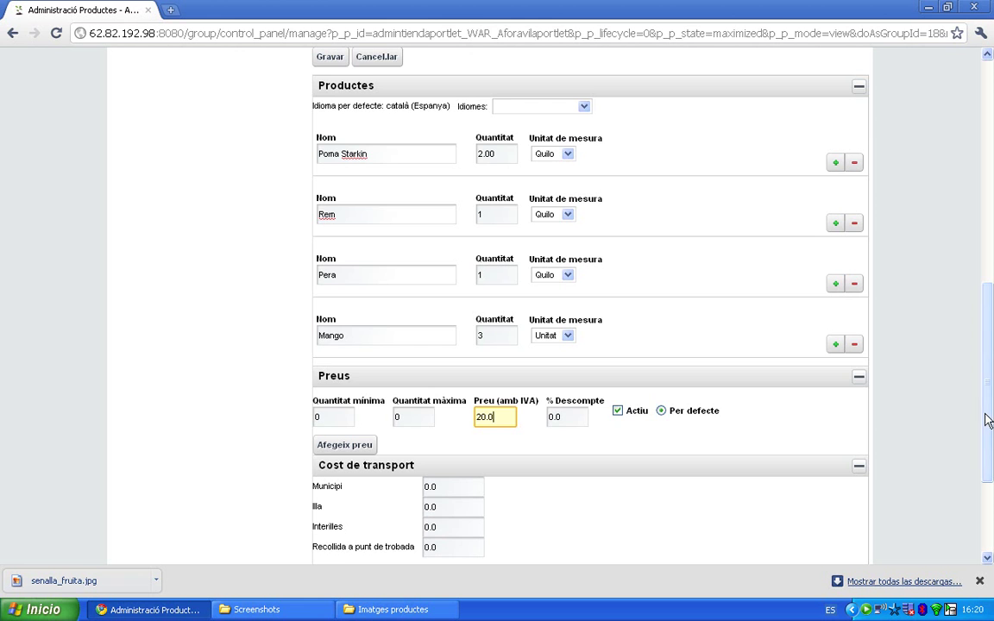
- Attach senalla_fruita_2.jpg from the Imatges productes folder as the senalla's image and enable Utilitza les imatges mitjanes
left_click_drag(988, 420, 988, 510)
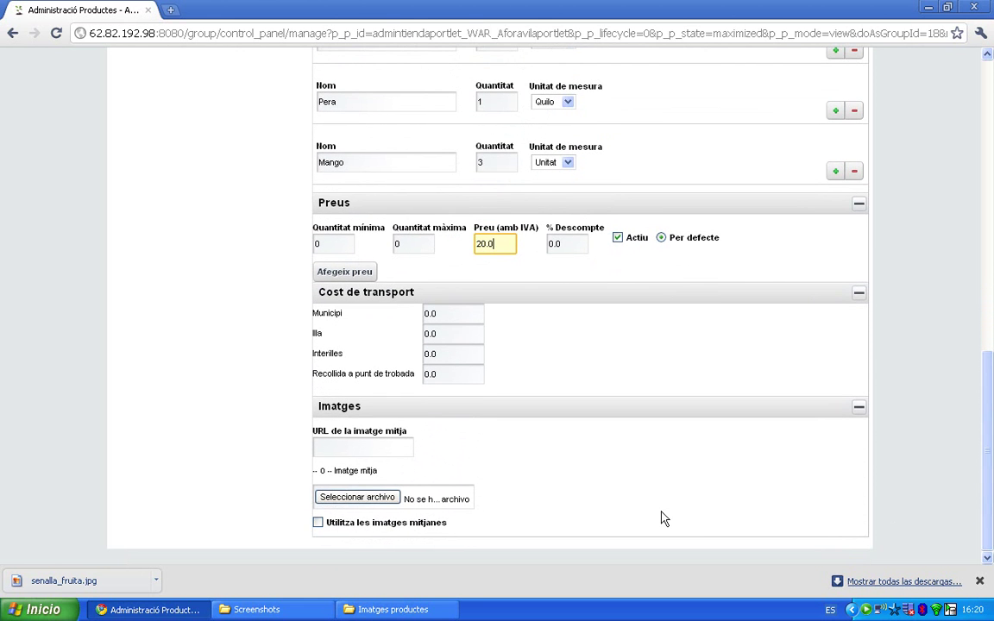
left_click(390, 498)
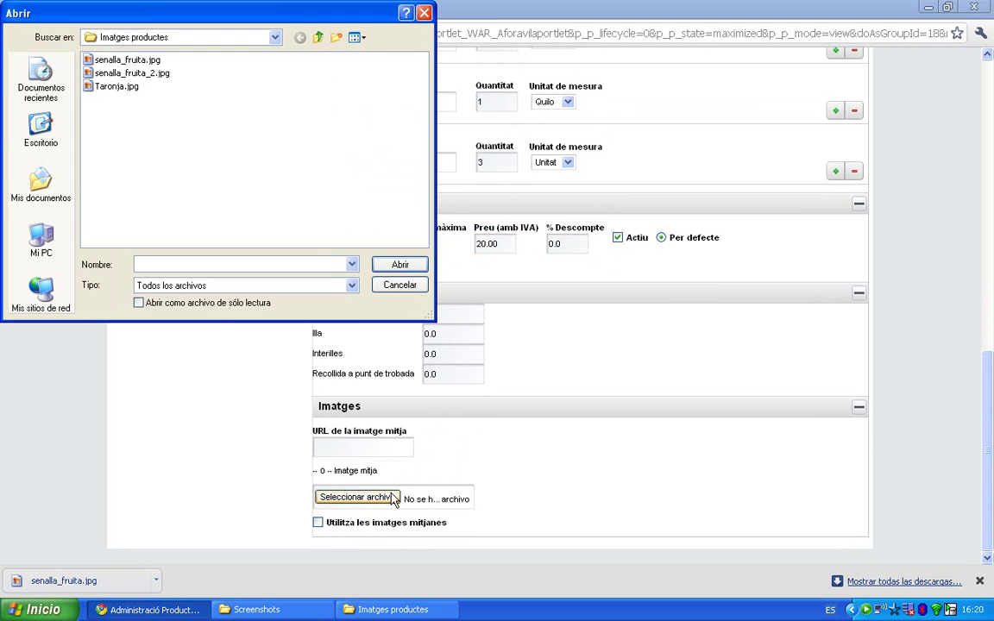
left_click(143, 75)
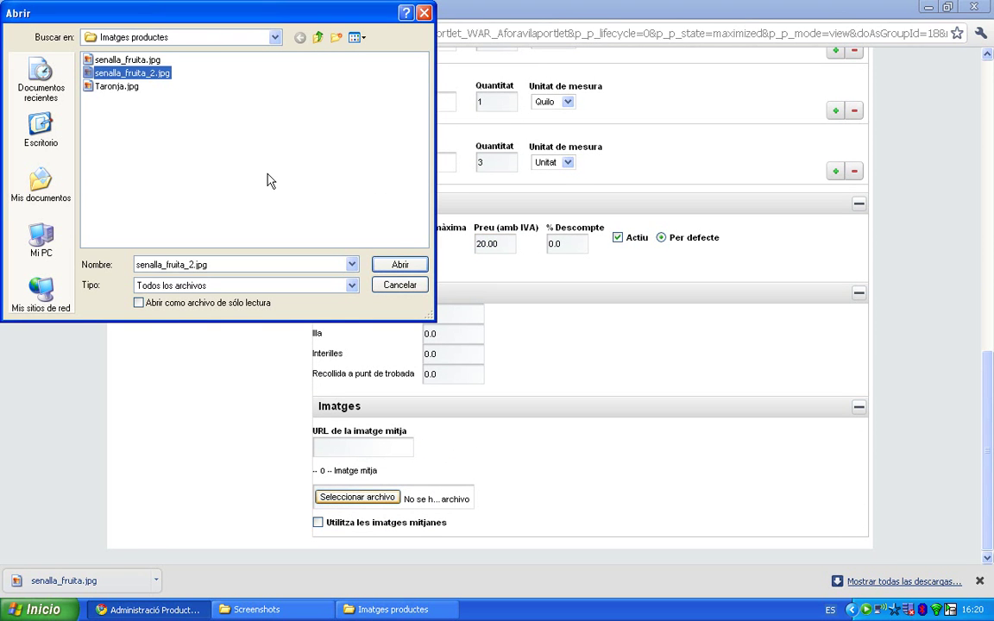
left_click(399, 264)
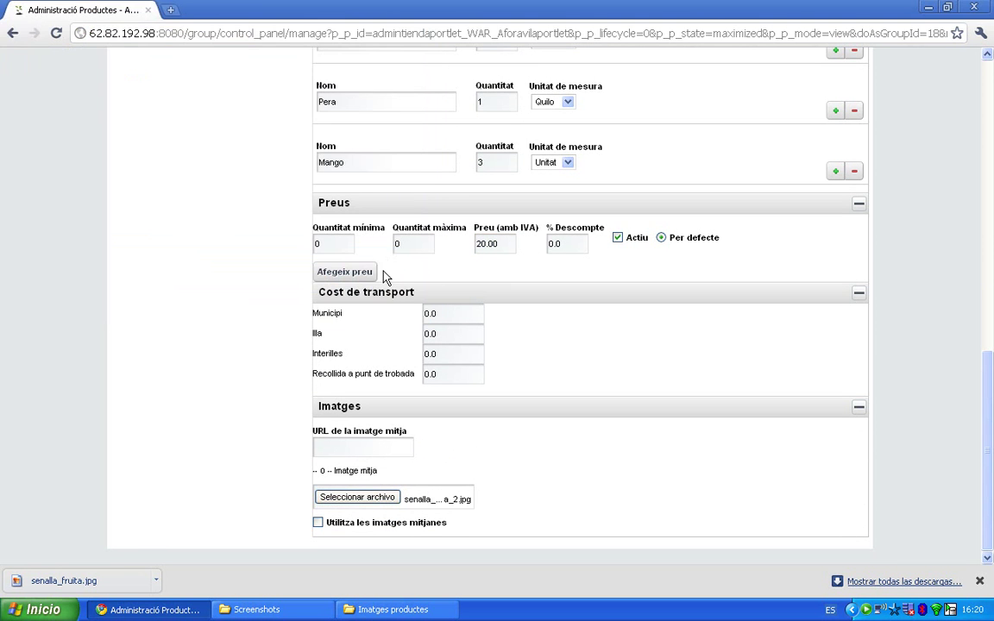
left_click(318, 523)
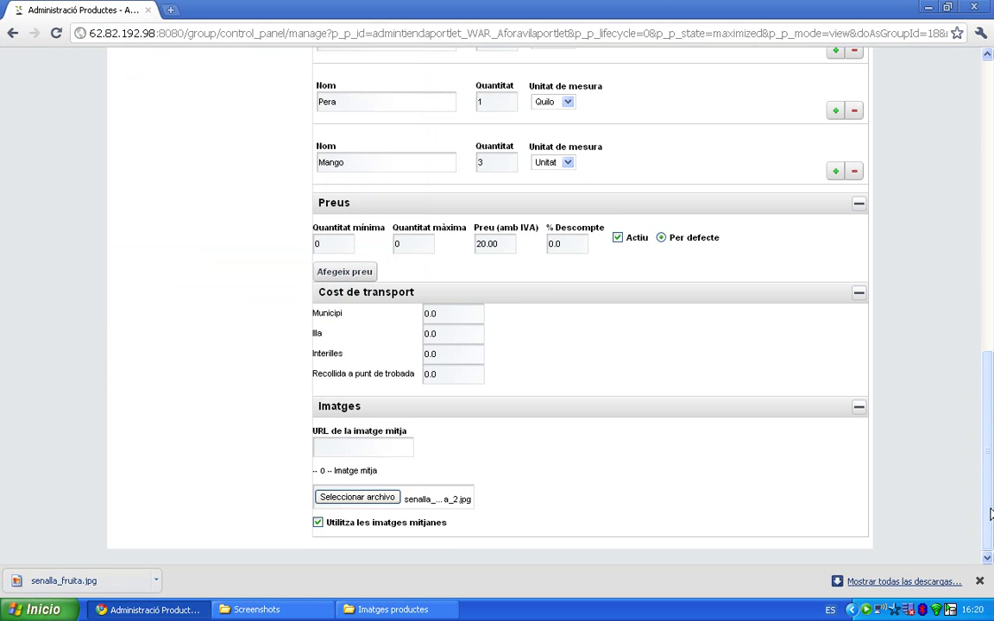
- Save the new senalla with all its entered product data
left_click_drag(991, 511, 992, 293)
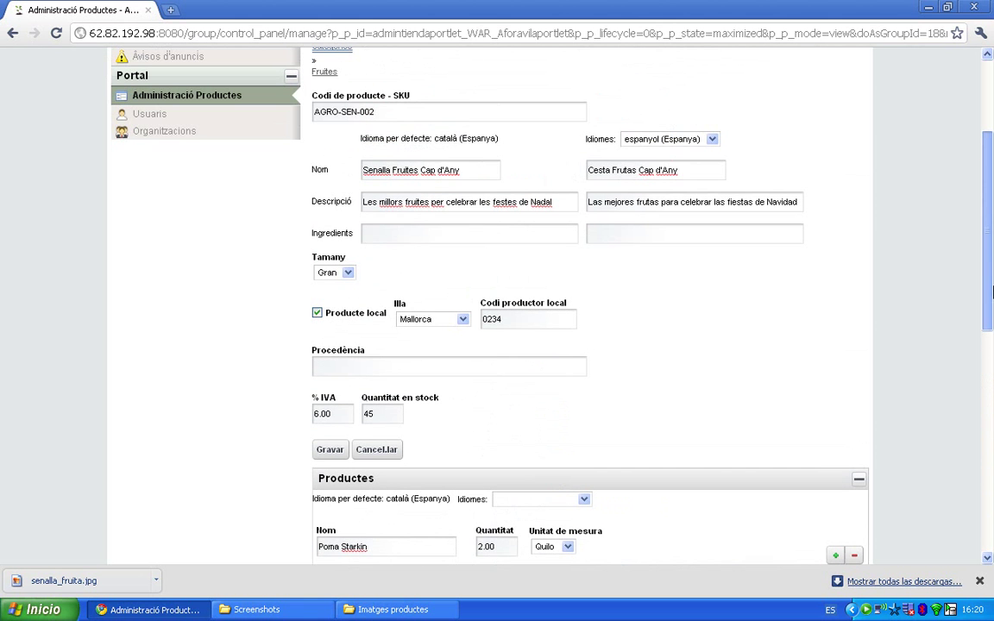
left_click(329, 450)
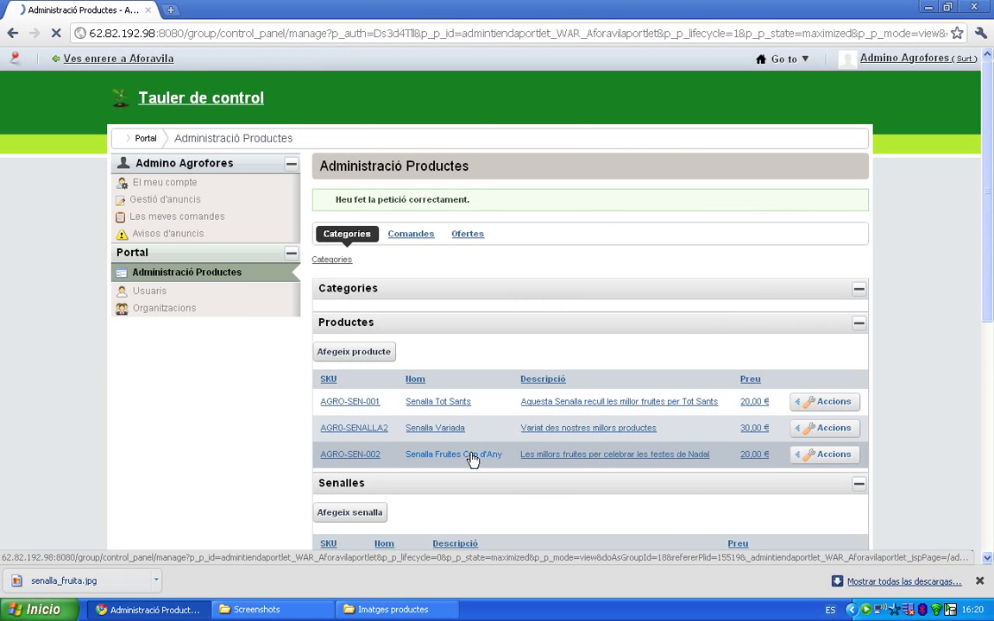
right_click(867, 611)
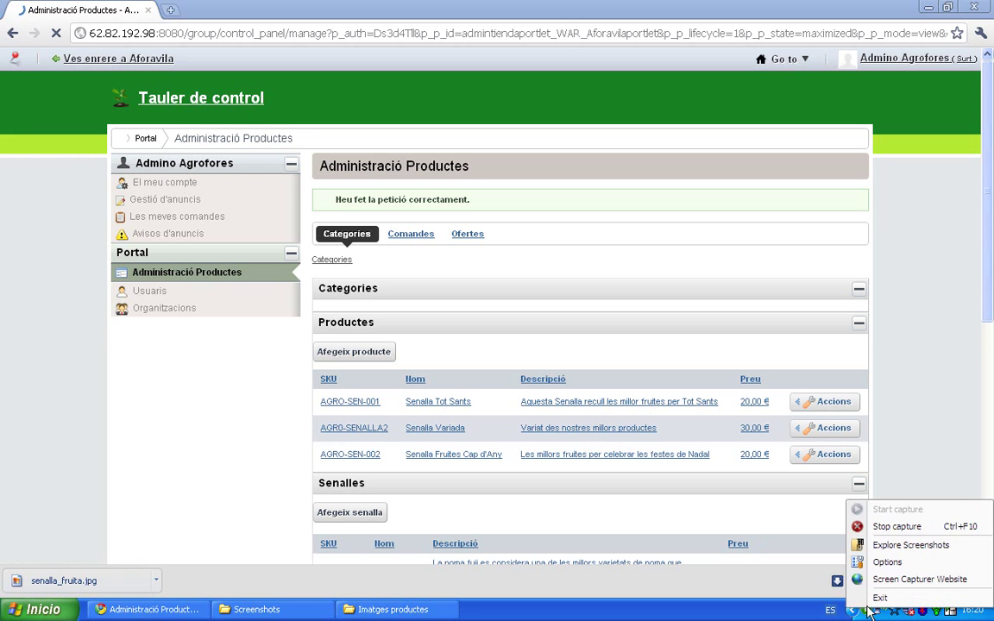